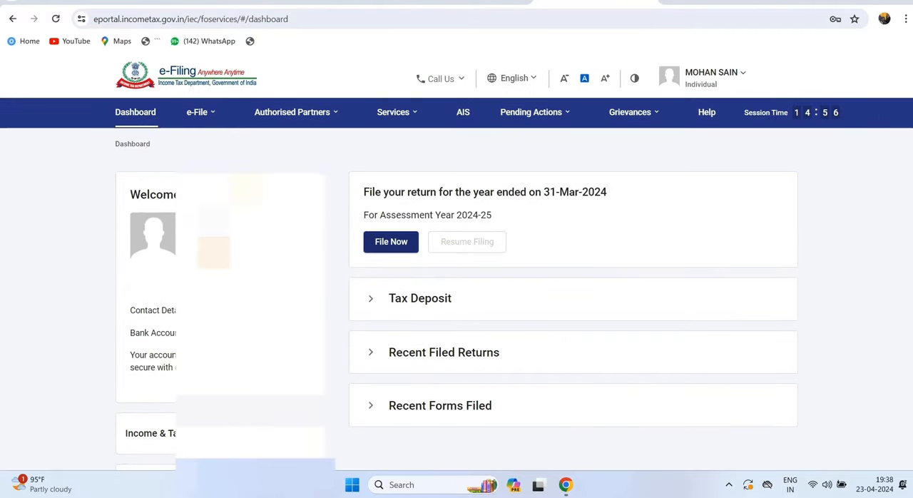
- Start a new income tax return filing for assessment year 2024-25 in online mode
{"action": "left_click", "coordinate": [391, 242]}
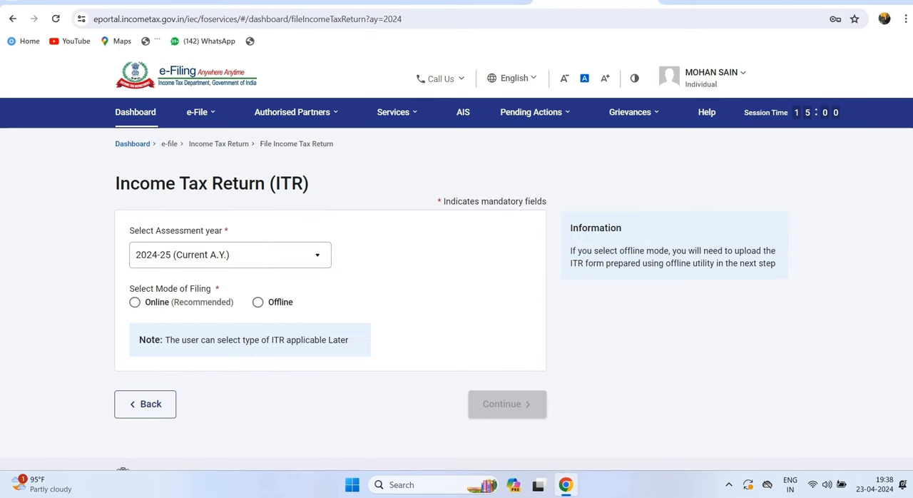
{"action": "left_click", "coordinate": [230, 256]}
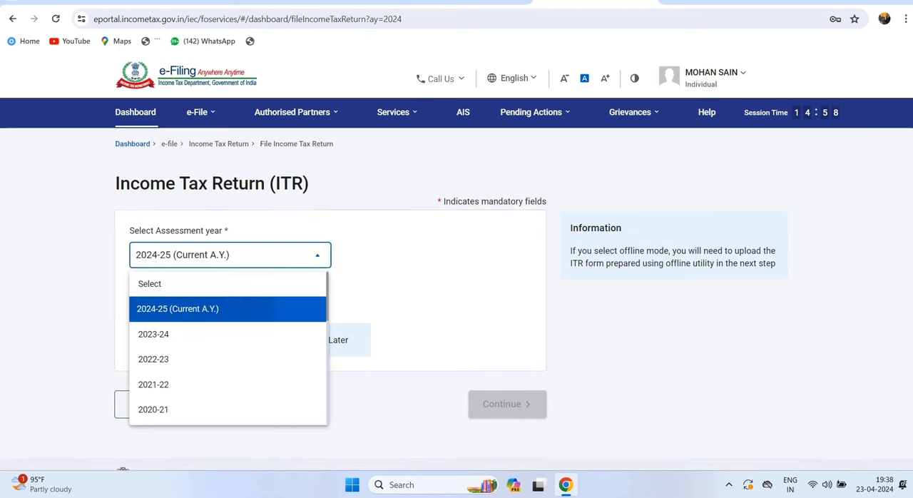
{"action": "left_click", "coordinate": [179, 309]}
{"action": "left_click", "coordinate": [135, 304]}
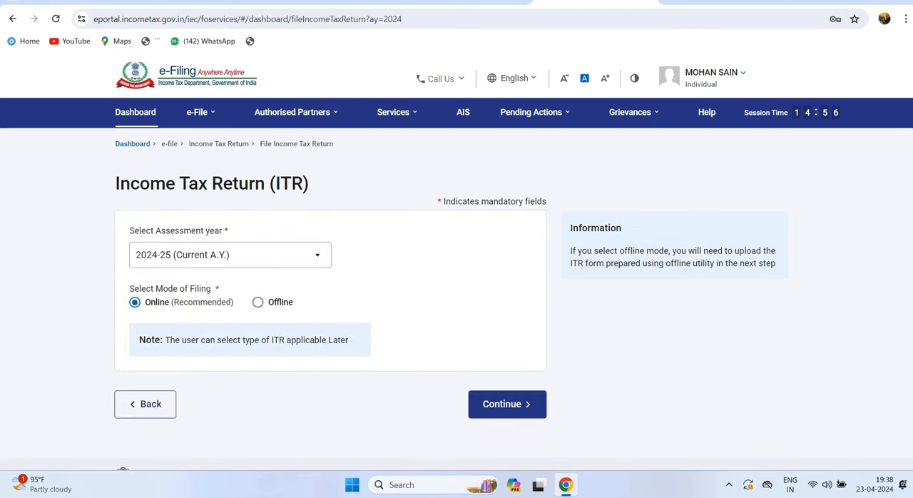
{"action": "left_click", "coordinate": [508, 404]}
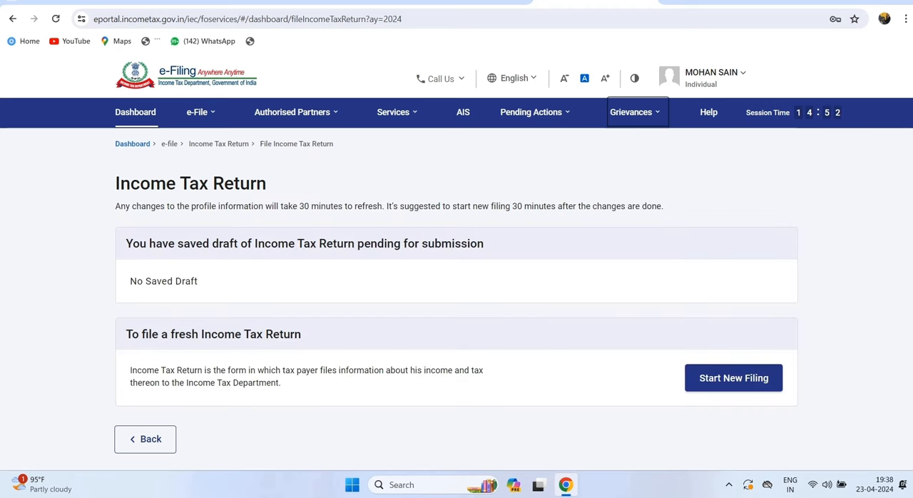
{"action": "left_click", "coordinate": [734, 378]}
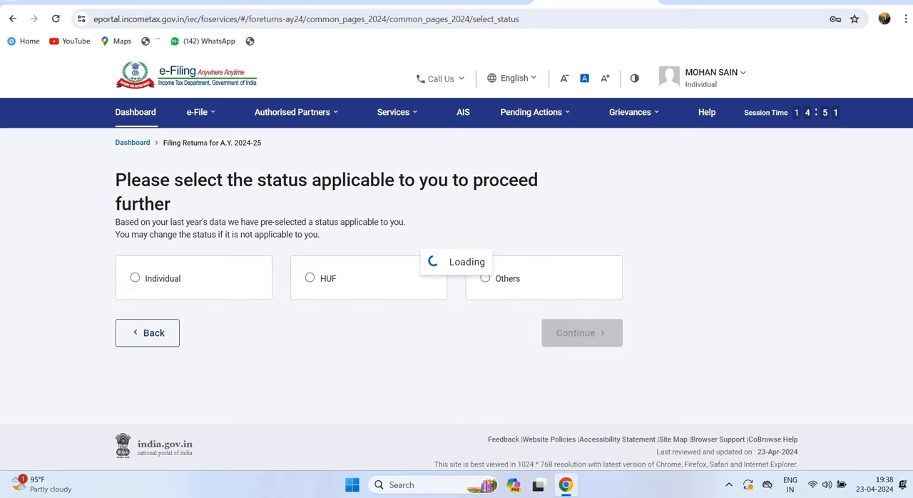
- Set the filing status to Individual and continue to the ITR form selection
{"action": "double_click", "coordinate": [162, 279]}
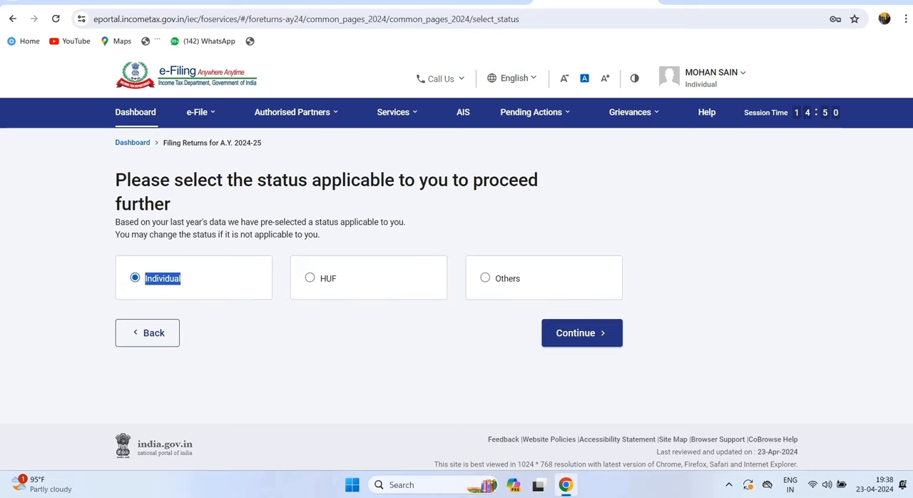
{"action": "left_click", "coordinate": [163, 278]}
{"action": "left_click", "coordinate": [582, 333]}
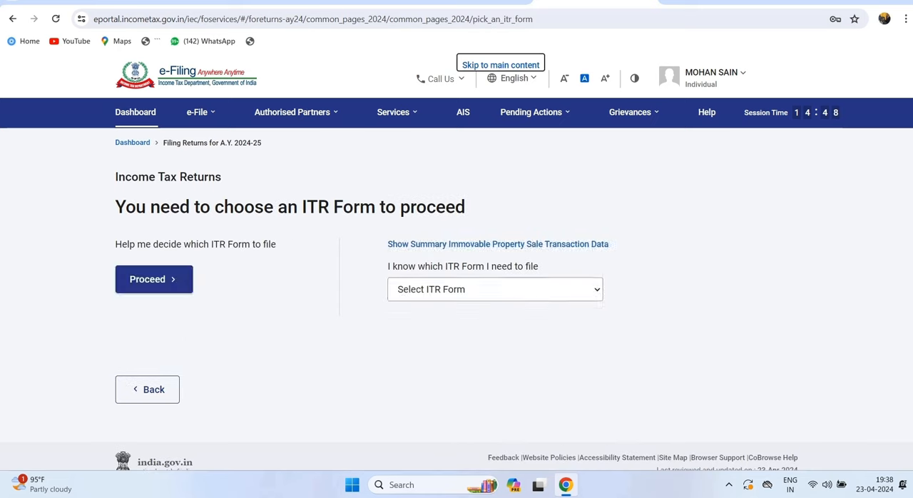
- Choose ITR - 4 as the form to file and proceed with it
{"action": "left_click", "coordinate": [495, 290]}
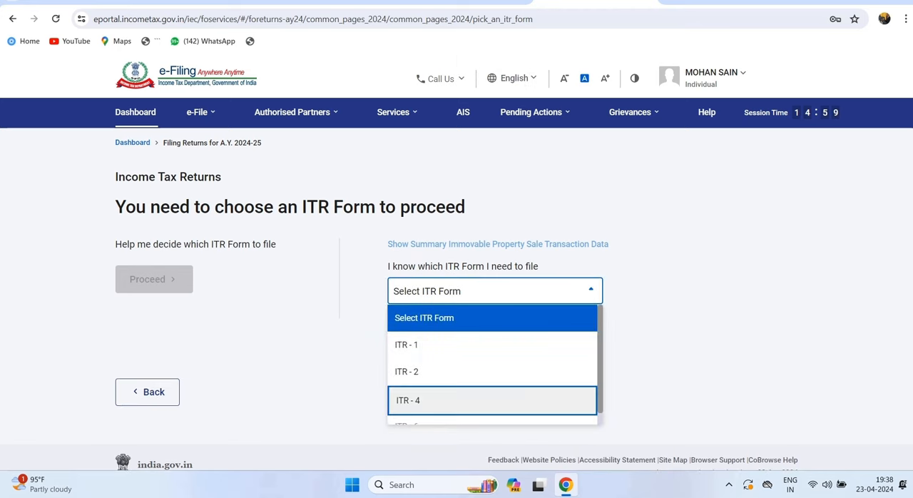
{"action": "left_click", "coordinate": [492, 401]}
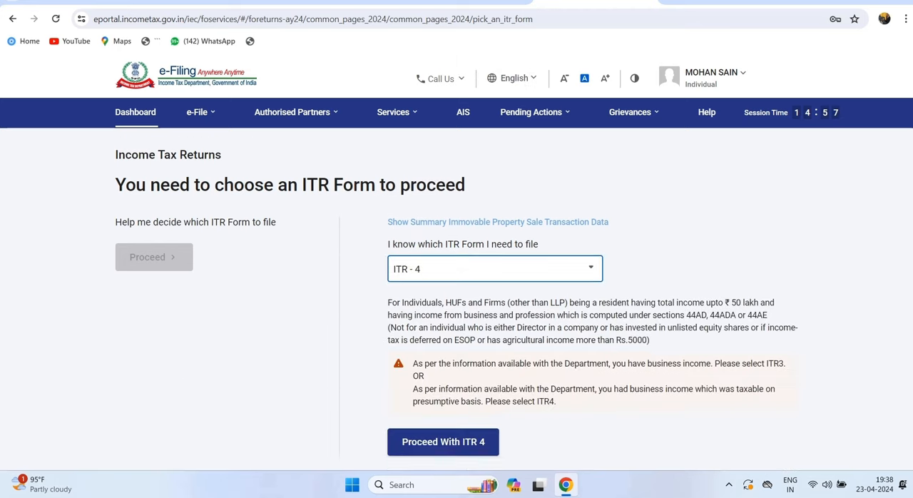
{"action": "scroll", "coordinate": [492, 401], "scroll_direction": "down", "scroll_amount": 2}
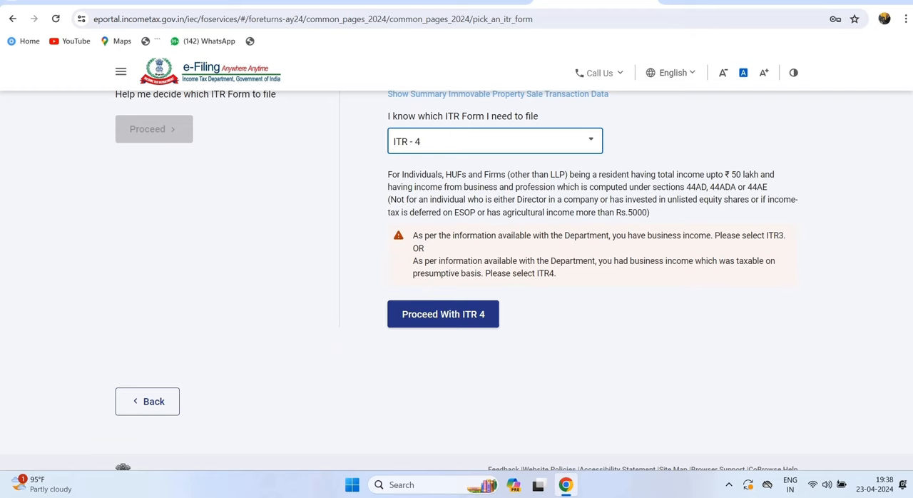
{"action": "left_click", "coordinate": [443, 314]}
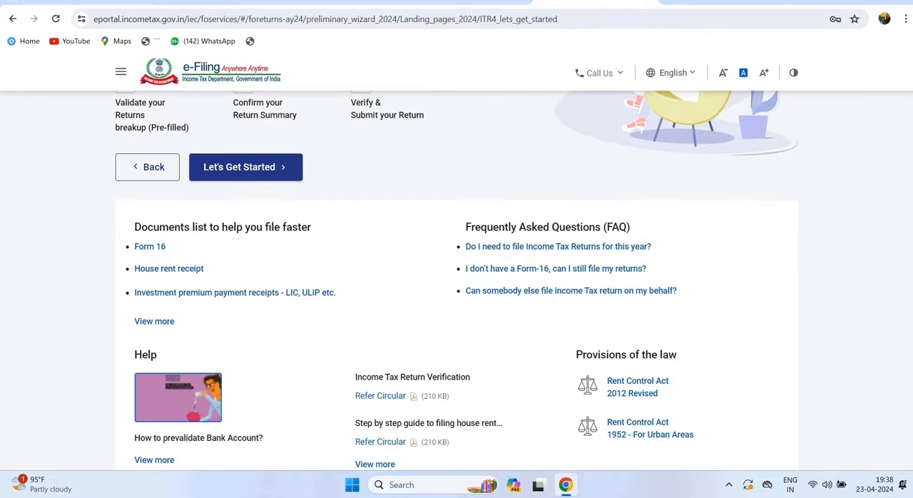
- Get started with the ITR-4 return, give Others as the reason for filing, and continue
{"action": "scroll", "coordinate": [457, 278], "scroll_direction": "down", "scroll_amount": 1}
{"action": "scroll", "coordinate": [457, 278], "scroll_direction": "up", "scroll_amount": 2}
{"action": "left_click", "coordinate": [245, 227]}
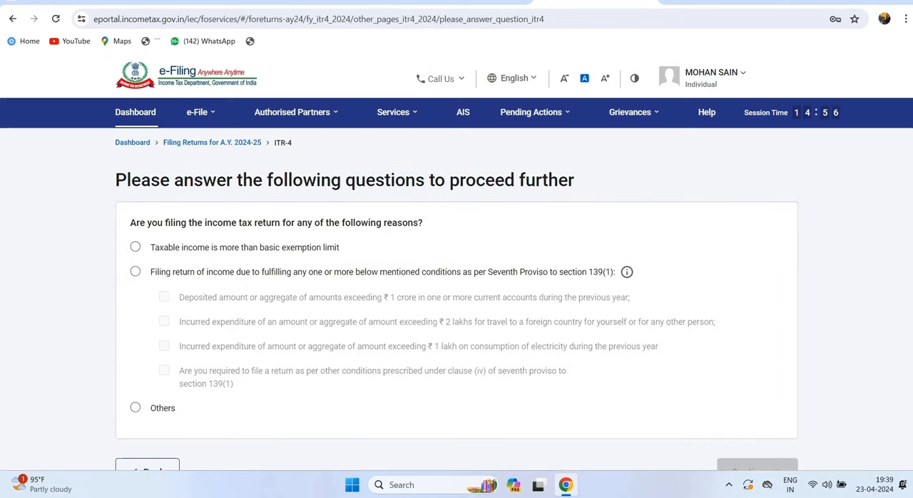
{"action": "left_click_drag", "start_coordinate": [130, 222], "coordinate": [424, 223]}
{"action": "left_click", "coordinate": [135, 407]}
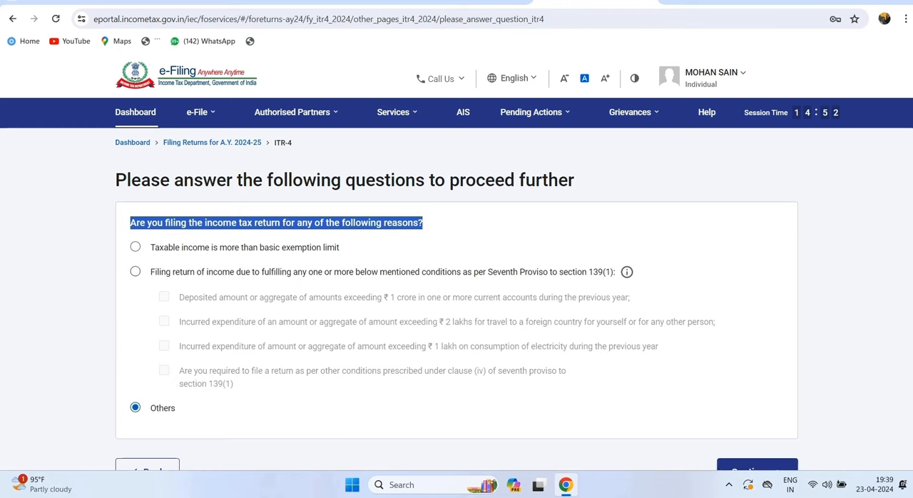
{"action": "left_click_drag", "start_coordinate": [168, 247], "coordinate": [335, 247]}
{"action": "left_click_drag", "start_coordinate": [151, 272], "coordinate": [214, 272]}
{"action": "scroll", "coordinate": [214, 272], "scroll_direction": "down", "scroll_amount": 2}
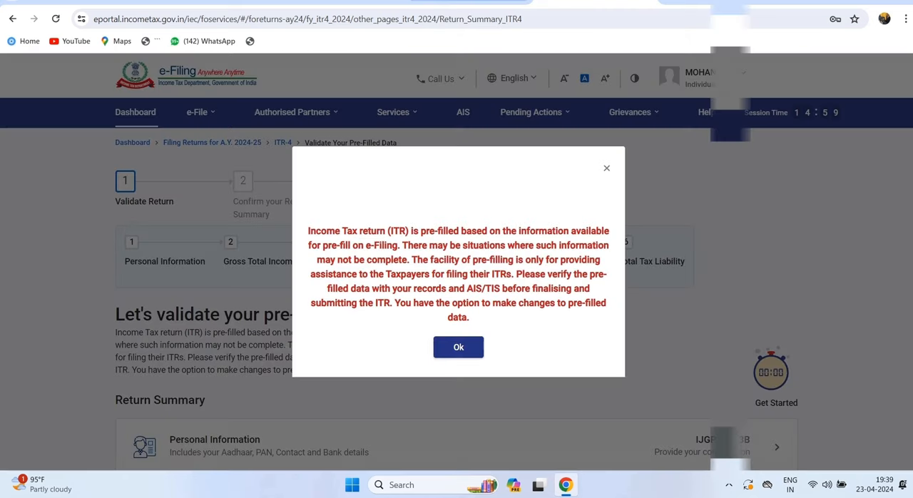
- Dismiss the pre-filled data notice and open the Personal Information section of the return summary
{"action": "left_click", "coordinate": [459, 365]}
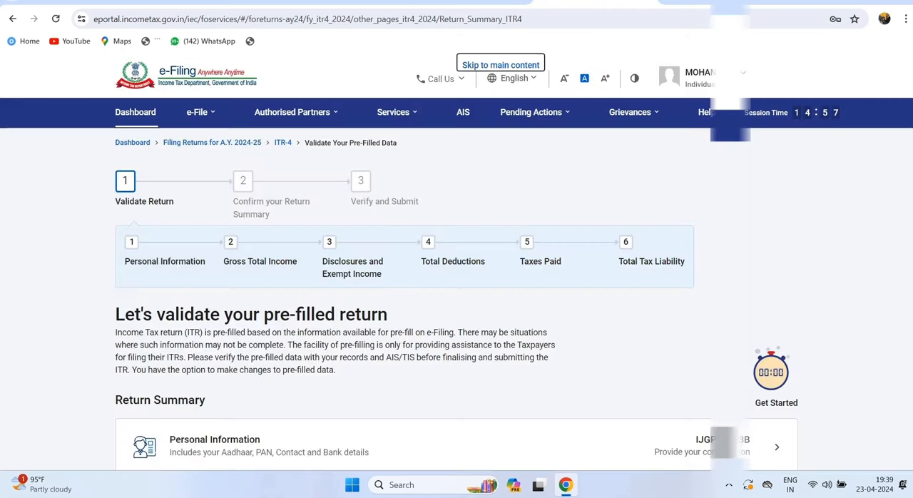
{"action": "scroll", "coordinate": [457, 285], "scroll_direction": "down", "scroll_amount": 2}
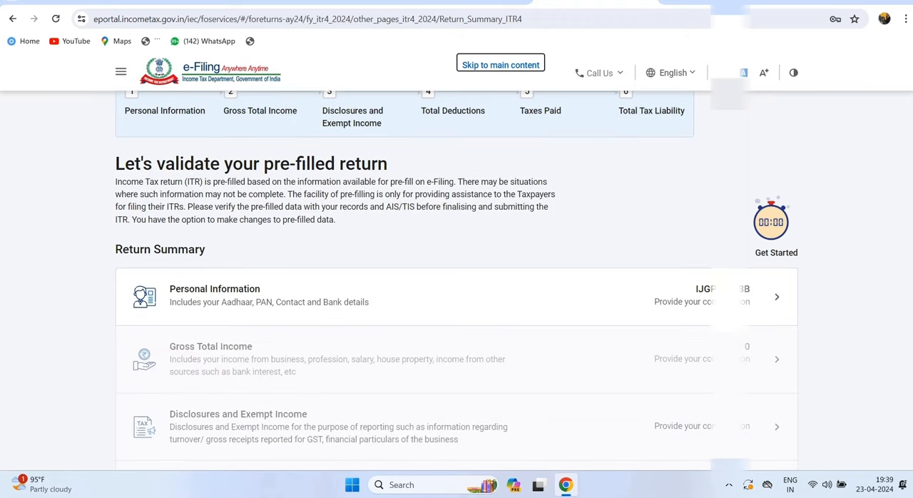
{"action": "left_click", "coordinate": [457, 296]}
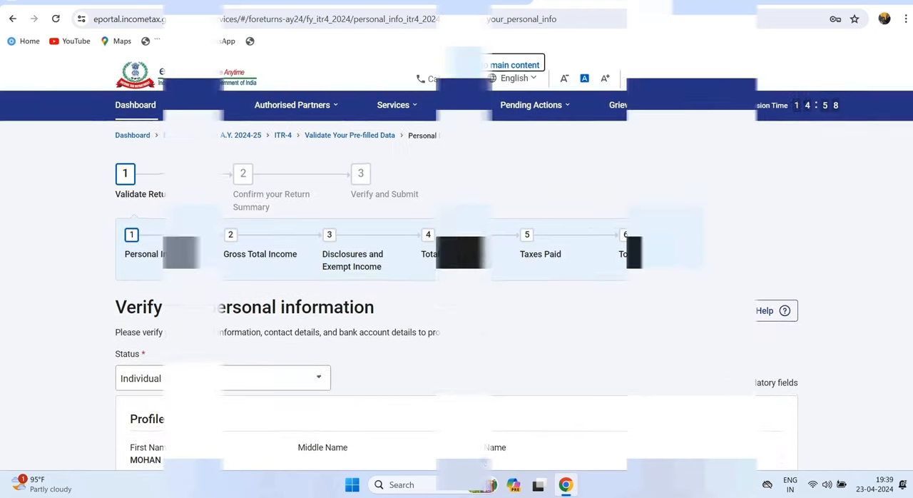
- Dismiss the salary schedule notice, check the profile and contact details, and select Not Applicable as the nature of employment
{"action": "scroll", "coordinate": [457, 285], "scroll_direction": "down", "scroll_amount": 3}
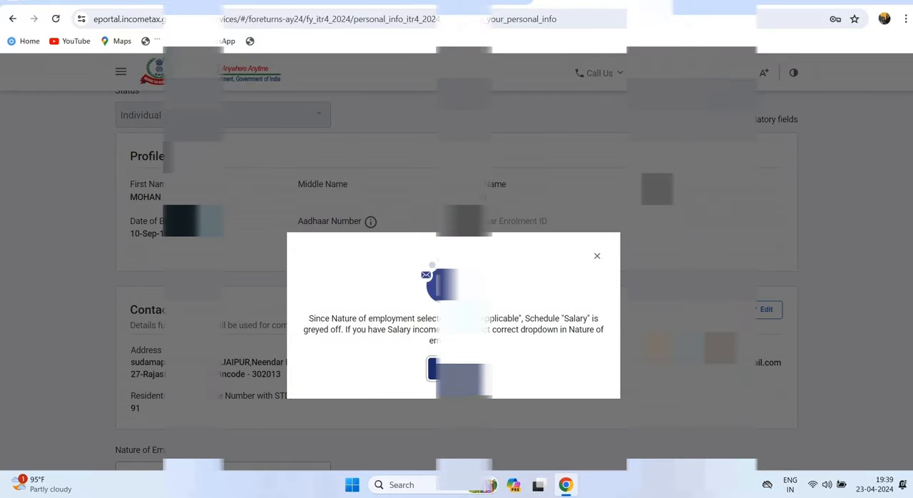
{"action": "left_click", "coordinate": [454, 369]}
{"action": "scroll", "coordinate": [457, 274], "scroll_direction": "down", "scroll_amount": 1}
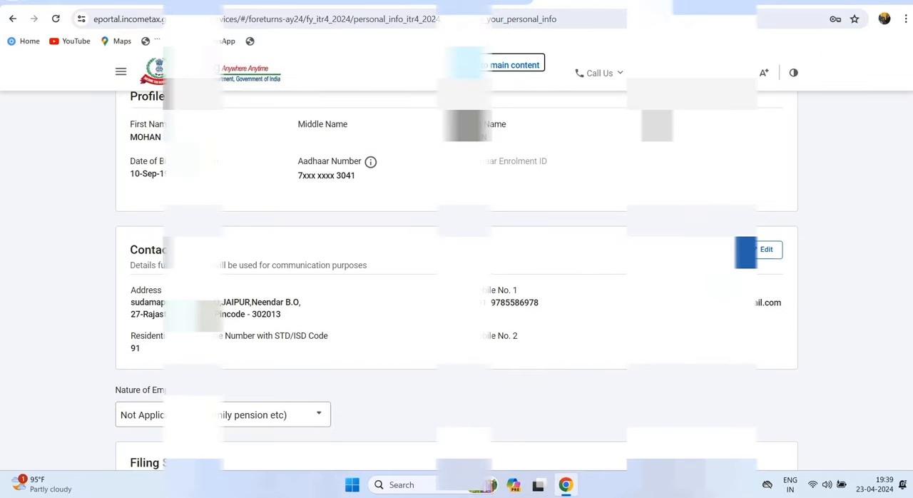
{"action": "scroll", "coordinate": [457, 286], "scroll_direction": "down", "scroll_amount": 3}
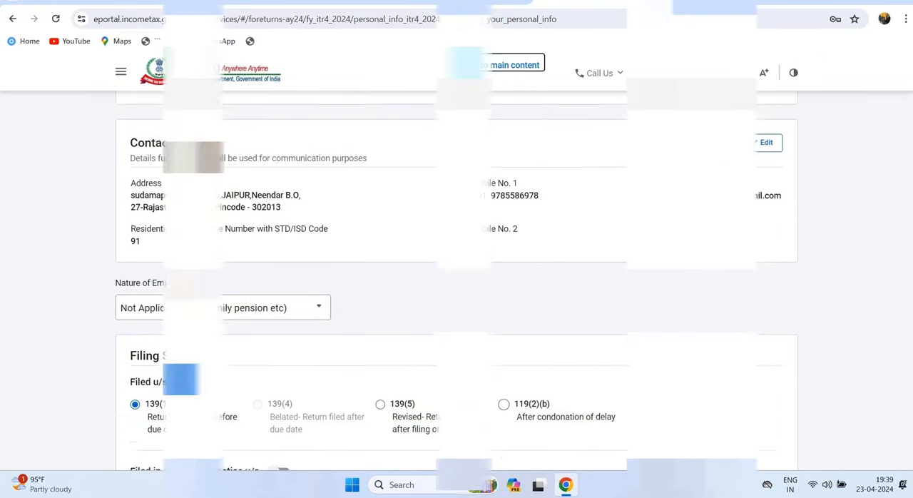
{"action": "scroll", "coordinate": [456, 286], "scroll_direction": "down", "scroll_amount": 3}
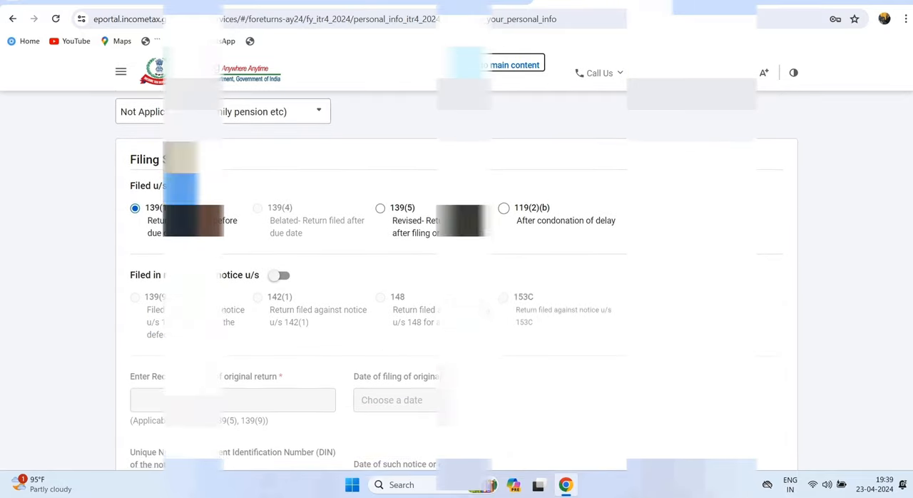
{"action": "scroll", "coordinate": [457, 286], "scroll_direction": "up", "scroll_amount": 2}
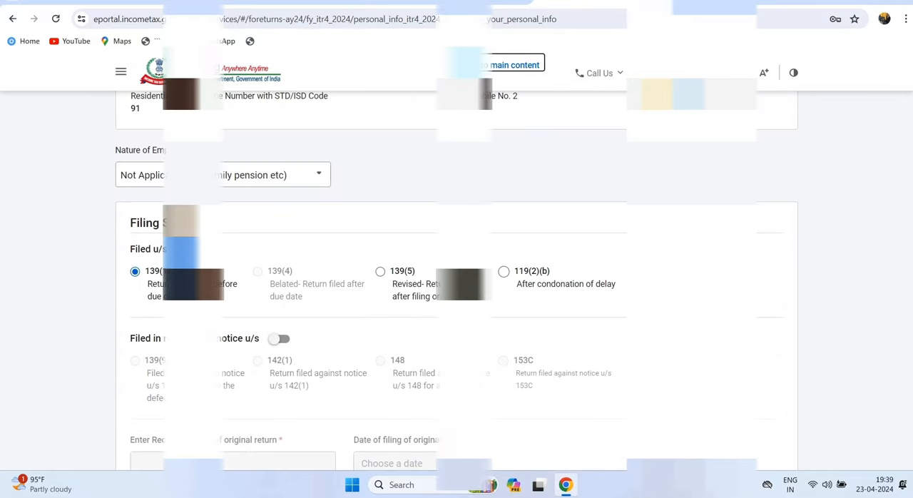
{"action": "left_click", "coordinate": [235, 175]}
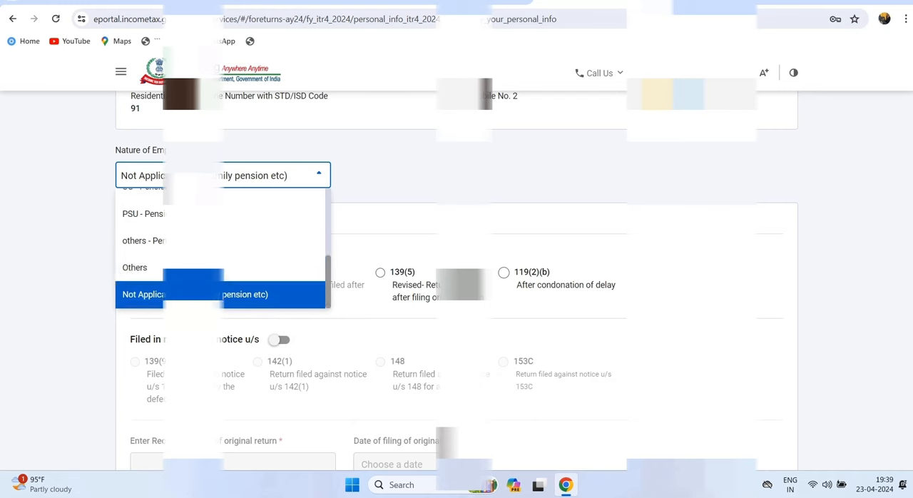
{"action": "left_click", "coordinate": [221, 294]}
- Review the filing section, tax regime option and bank details, then confirm the Personal Information section
{"action": "scroll", "coordinate": [457, 285], "scroll_direction": "down", "scroll_amount": 5}
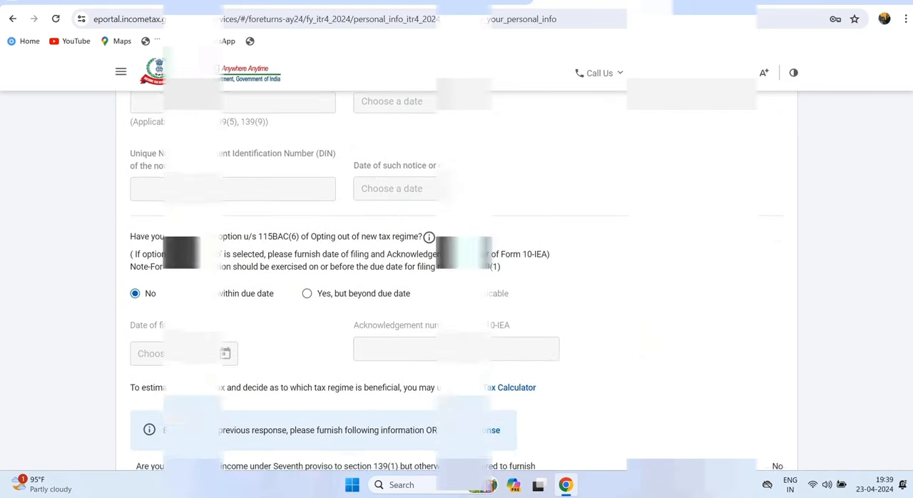
{"action": "scroll", "coordinate": [456, 286], "scroll_direction": "down", "scroll_amount": 4}
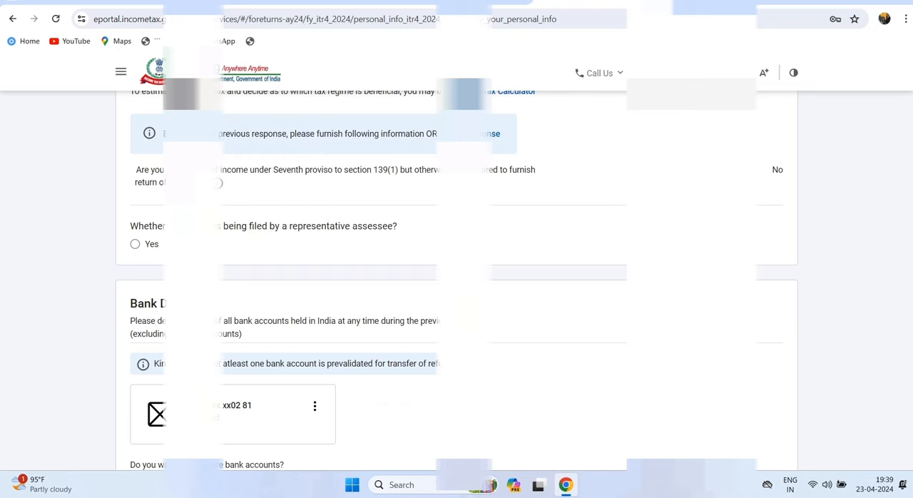
{"action": "scroll", "coordinate": [457, 286], "scroll_direction": "down", "scroll_amount": 3}
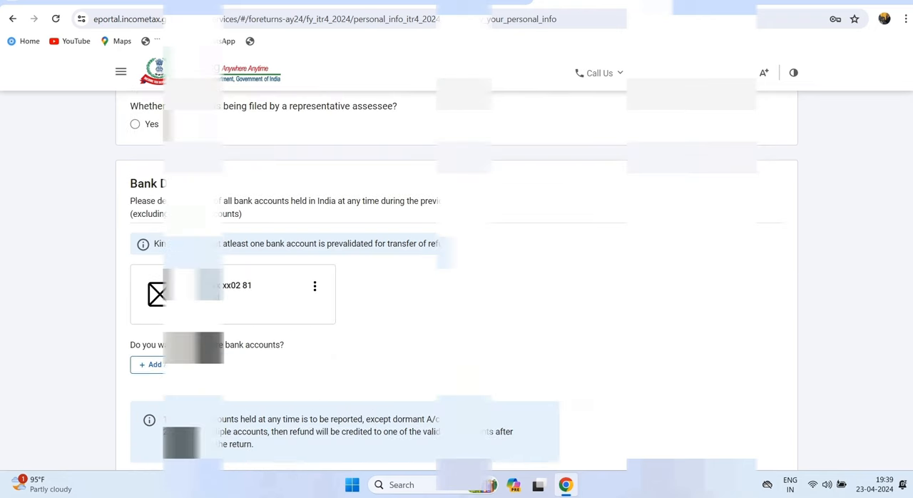
{"action": "scroll", "coordinate": [457, 286], "scroll_direction": "up", "scroll_amount": 8}
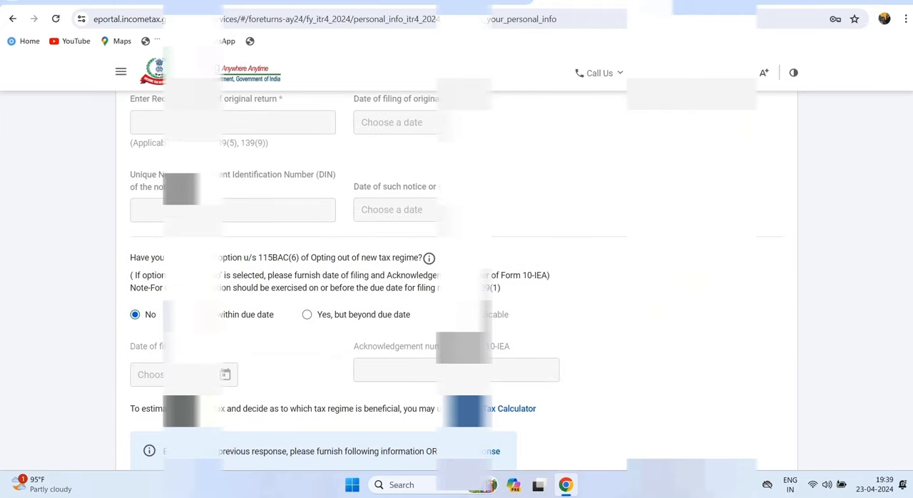
{"action": "scroll", "coordinate": [456, 285], "scroll_direction": "up", "scroll_amount": 4}
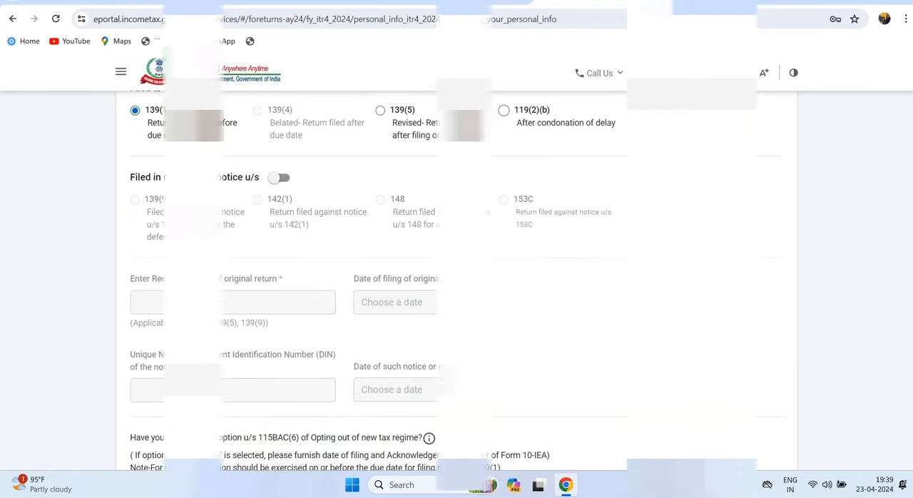
{"action": "scroll", "coordinate": [457, 286], "scroll_direction": "up", "scroll_amount": 8}
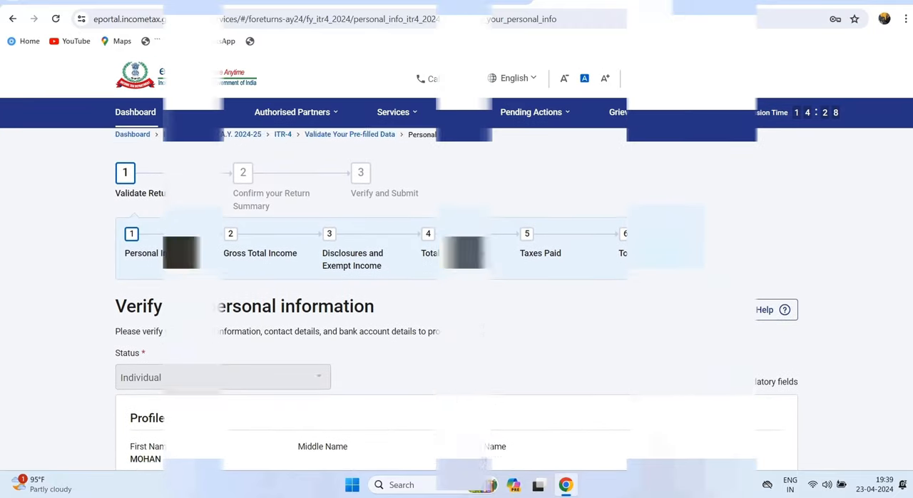
{"action": "scroll", "coordinate": [457, 286], "scroll_direction": "down", "scroll_amount": 2}
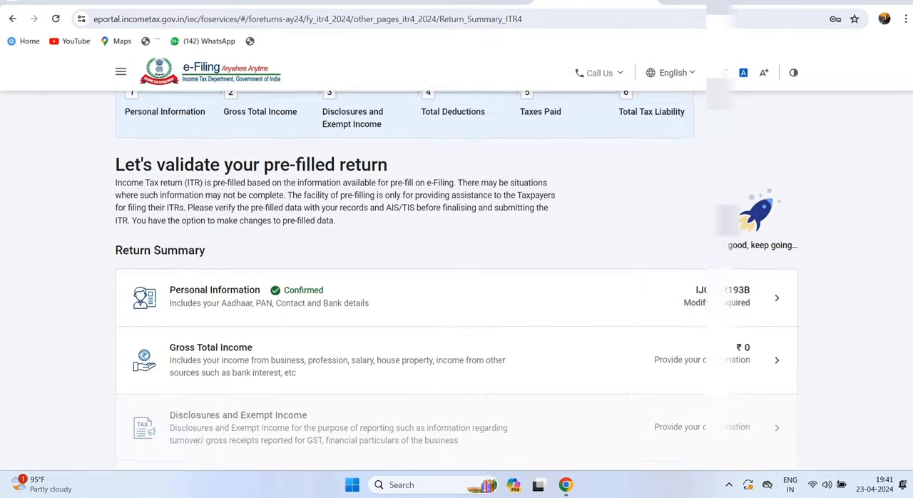
{"action": "scroll", "coordinate": [457, 286], "scroll_direction": "up", "scroll_amount": 2}
{"action": "scroll", "coordinate": [456, 286], "scroll_direction": "down", "scroll_amount": 2}
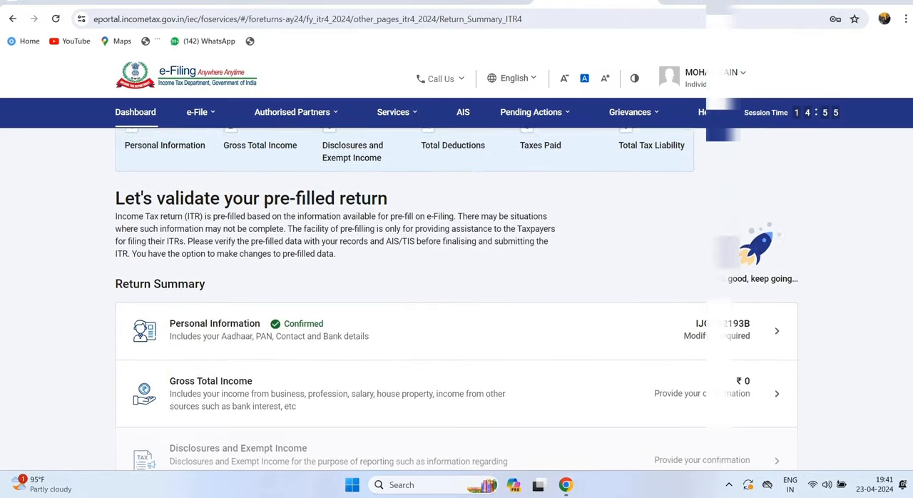
- Open the Gross Total Income section of the return summary and go through its salary exemption questions
{"action": "left_click_drag", "start_coordinate": [170, 290], "coordinate": [260, 290]}
{"action": "left_click", "coordinate": [214, 289]}
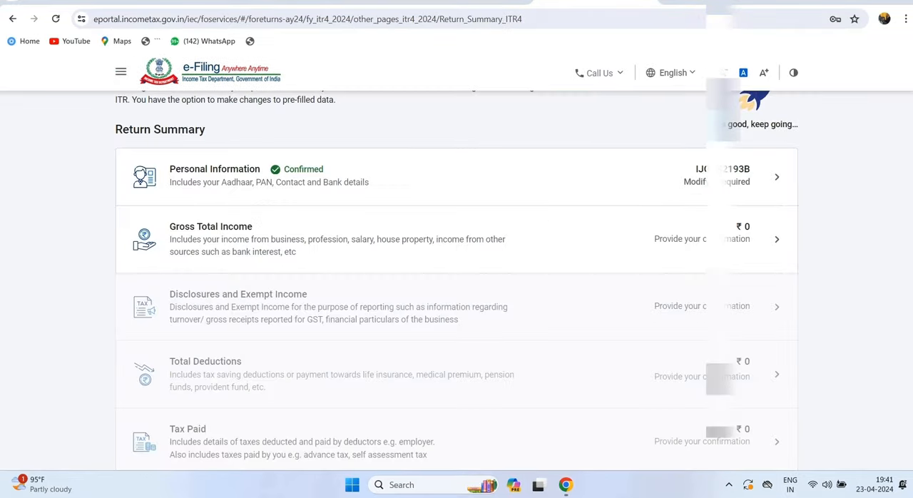
{"action": "left_click_drag", "start_coordinate": [170, 227], "coordinate": [247, 227]}
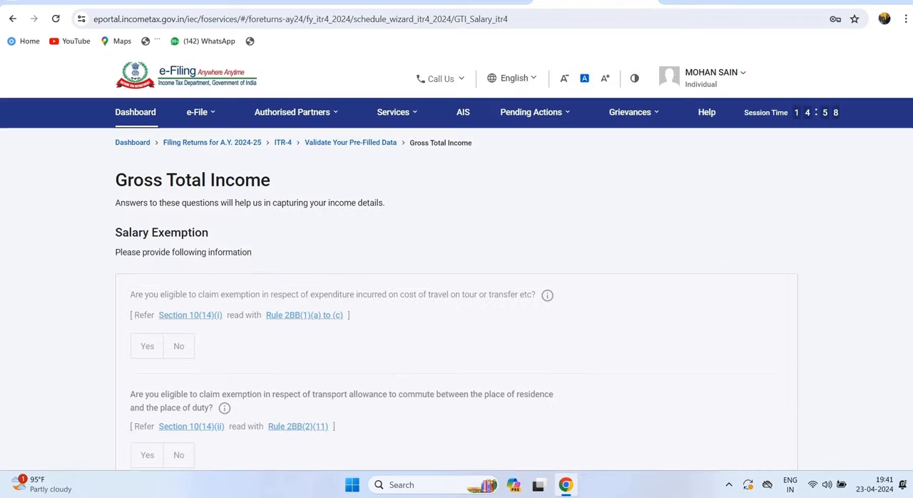
{"action": "scroll", "coordinate": [457, 286], "scroll_direction": "down", "scroll_amount": 2}
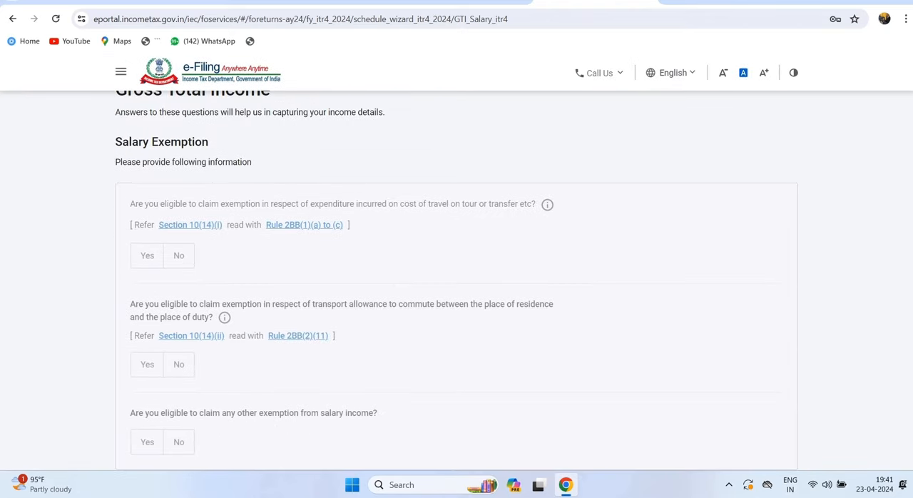
{"action": "left_click_drag", "start_coordinate": [116, 141], "coordinate": [204, 141]}
{"action": "scroll", "coordinate": [204, 142], "scroll_direction": "down", "scroll_amount": 3}
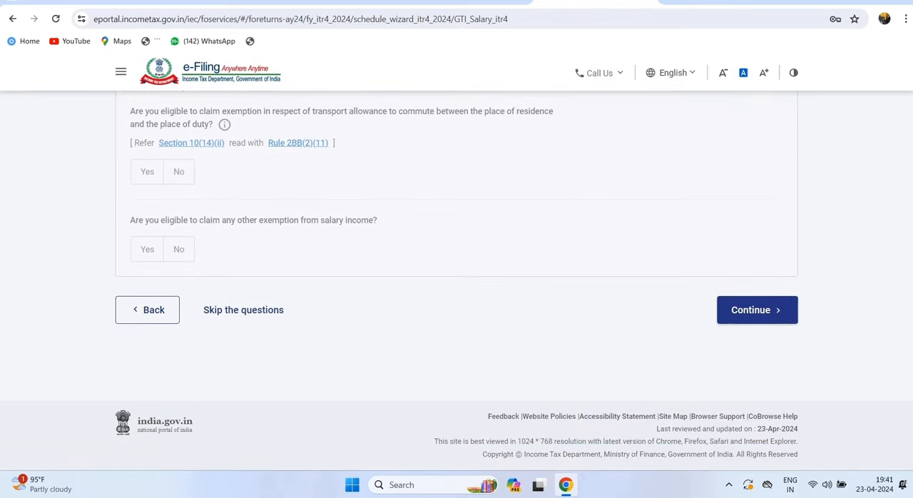
- Continue past the salary exemption questions and start adding details under Income from Business or Profession
{"action": "left_click", "coordinate": [757, 309]}
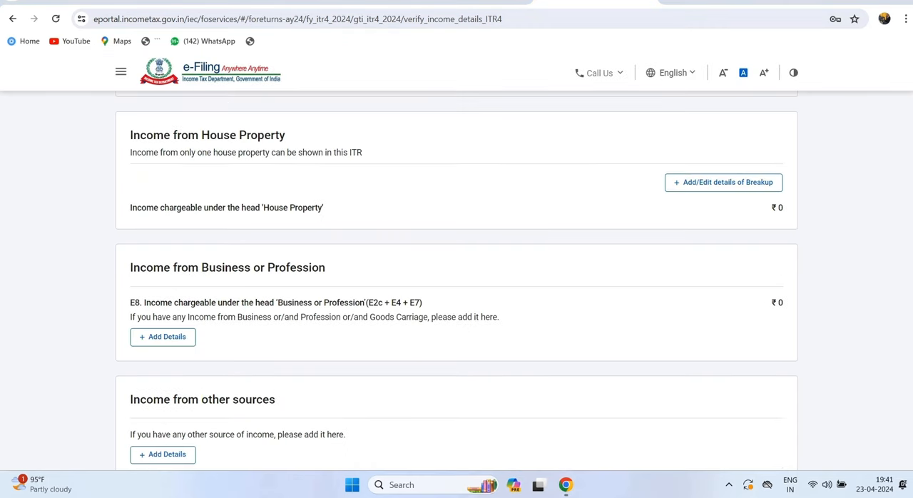
{"action": "left_click_drag", "start_coordinate": [132, 267], "coordinate": [326, 268]}
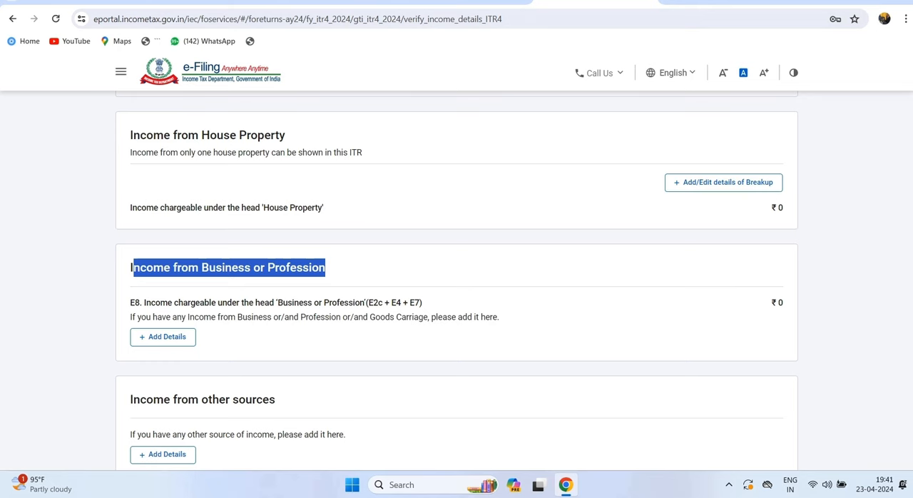
{"action": "left_click", "coordinate": [163, 337]}
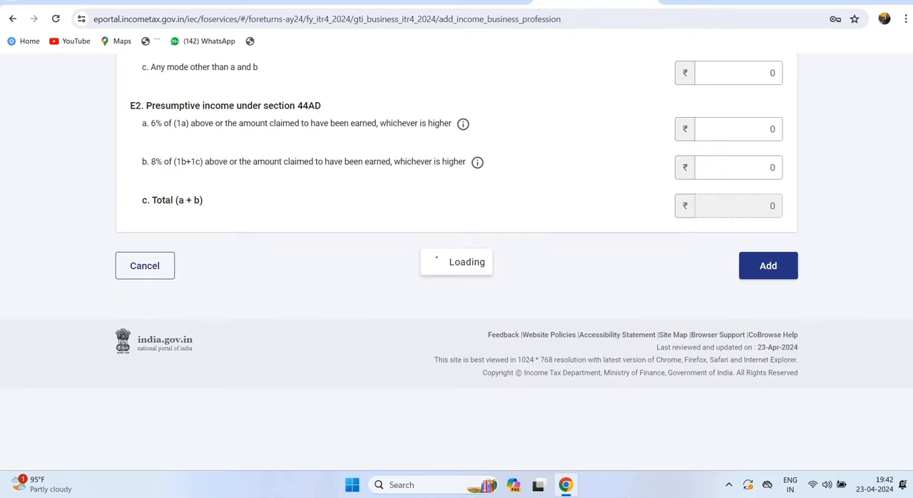
{"action": "scroll", "coordinate": [457, 285], "scroll_direction": "down", "scroll_amount": 5}
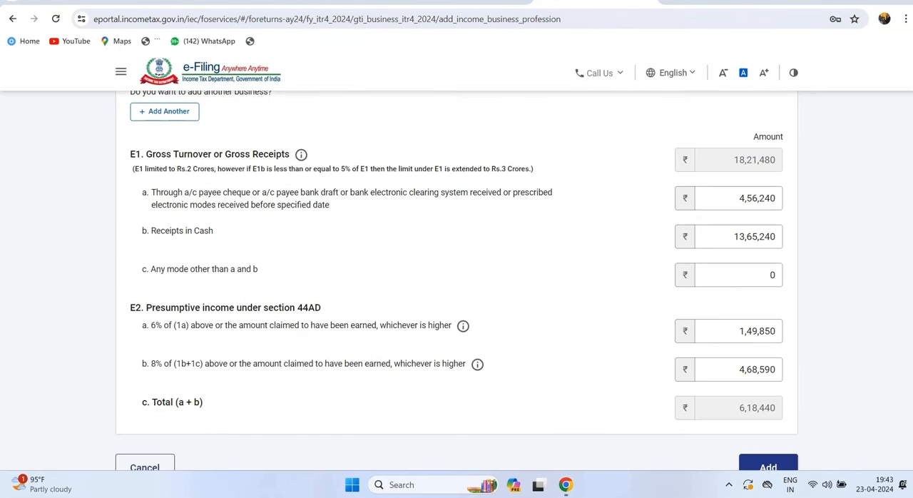
- Review the E1 gross receipts breakdown: bank or electronic receipts, receipts in cash, and any other mode
{"action": "left_click_drag", "start_coordinate": [149, 192], "coordinate": [329, 205]}
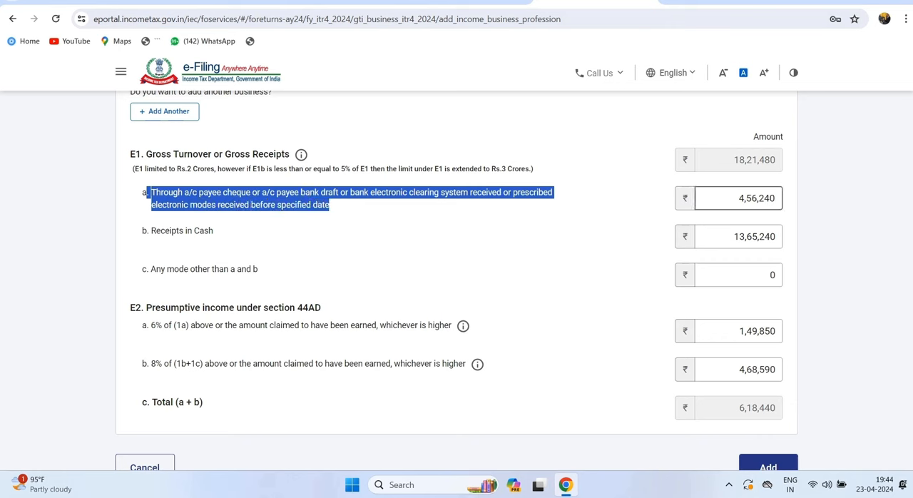
{"action": "left_click_drag", "start_coordinate": [739, 198], "coordinate": [777, 198]}
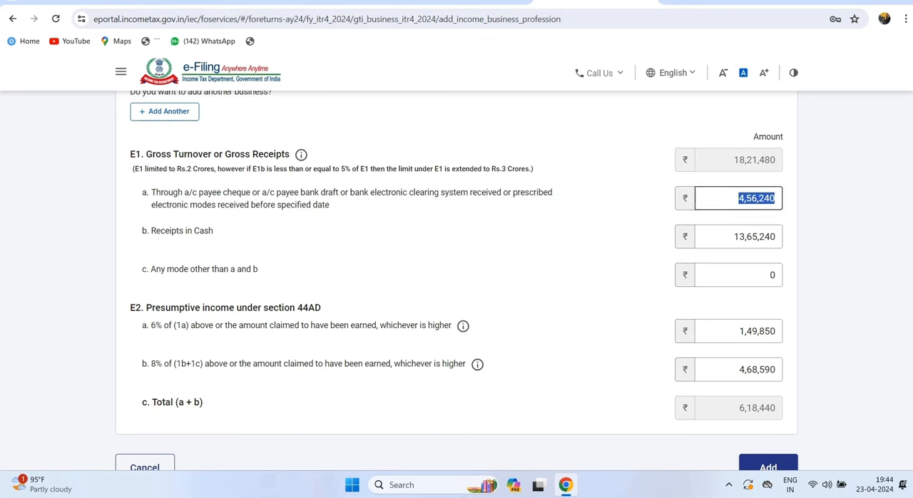
{"action": "left_click_drag", "start_coordinate": [152, 192], "coordinate": [213, 230]}
{"action": "left_click_drag", "start_coordinate": [740, 237], "coordinate": [777, 236]}
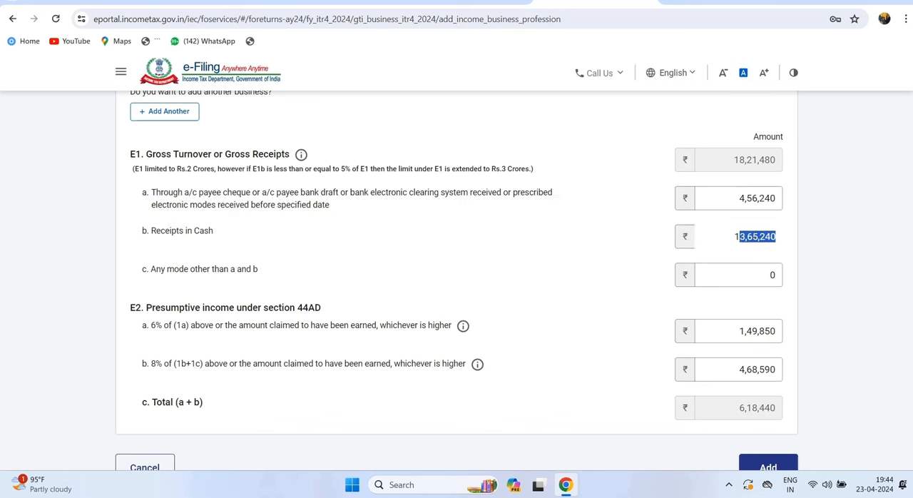
{"action": "left_click", "coordinate": [642, 250]}
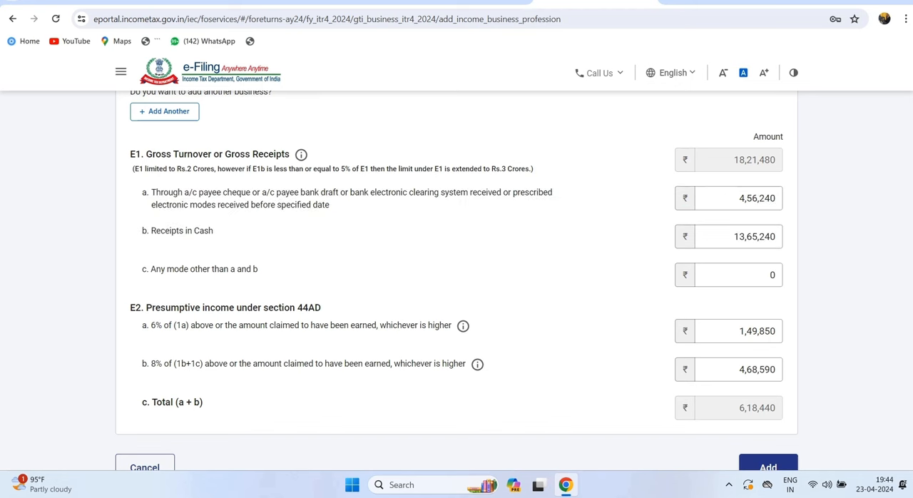
{"action": "left_click_drag", "start_coordinate": [149, 231], "coordinate": [213, 230]}
{"action": "left_click", "coordinate": [735, 236]}
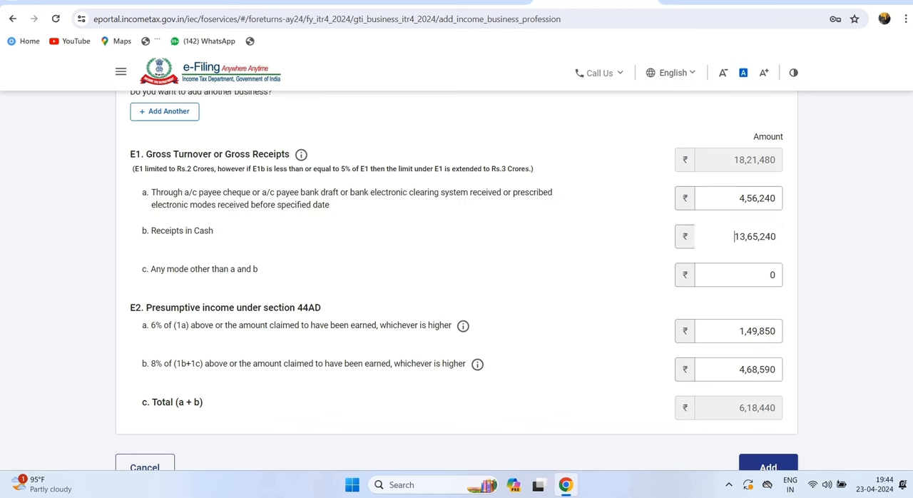
{"action": "left_click_drag", "start_coordinate": [174, 269], "coordinate": [258, 269]}
{"action": "left_click", "coordinate": [775, 275]}
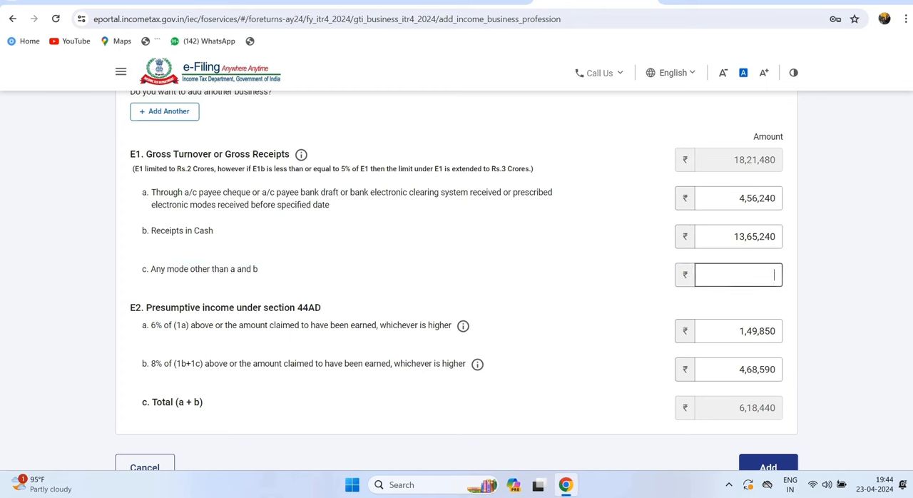
- Check the 6% and 8% presumptive income amounts and their total under section 44AD, then add the business income to the return
{"action": "left_click_drag", "start_coordinate": [146, 325], "coordinate": [713, 331]}
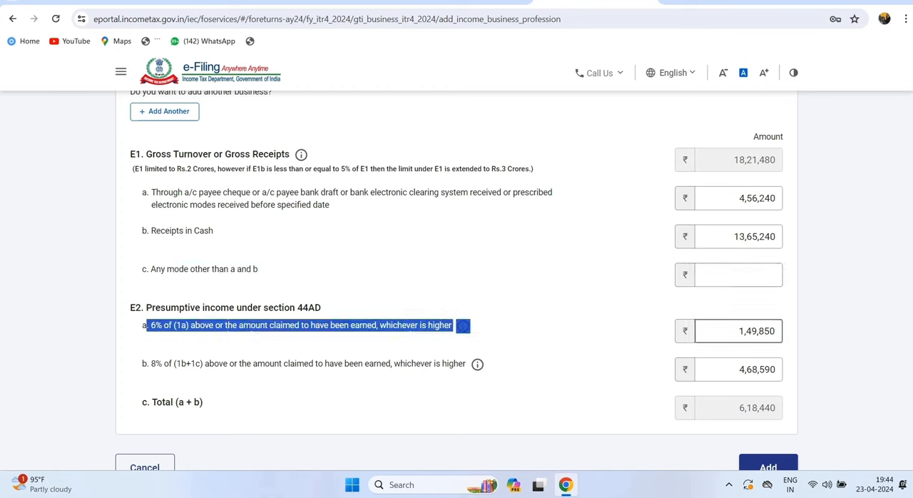
{"action": "left_click_drag", "start_coordinate": [777, 332], "coordinate": [738, 331]}
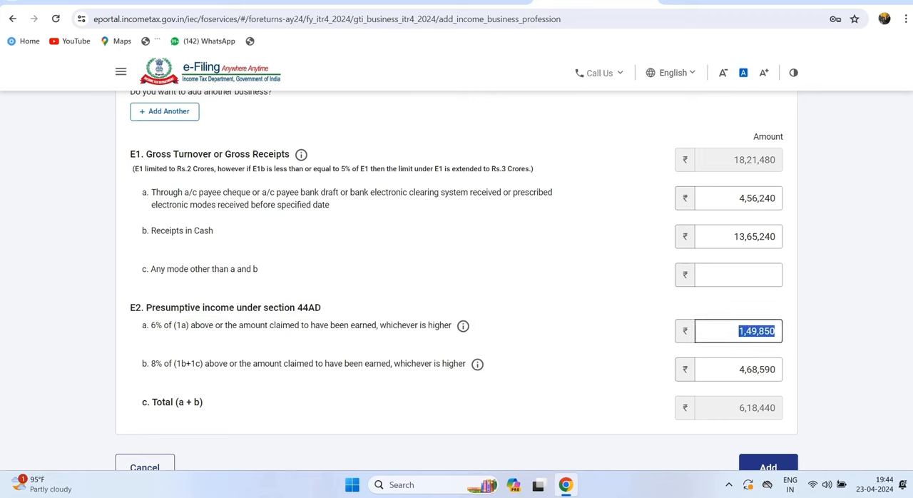
{"action": "left_click_drag", "start_coordinate": [143, 364], "coordinate": [391, 364]}
{"action": "left_click", "coordinate": [394, 364]}
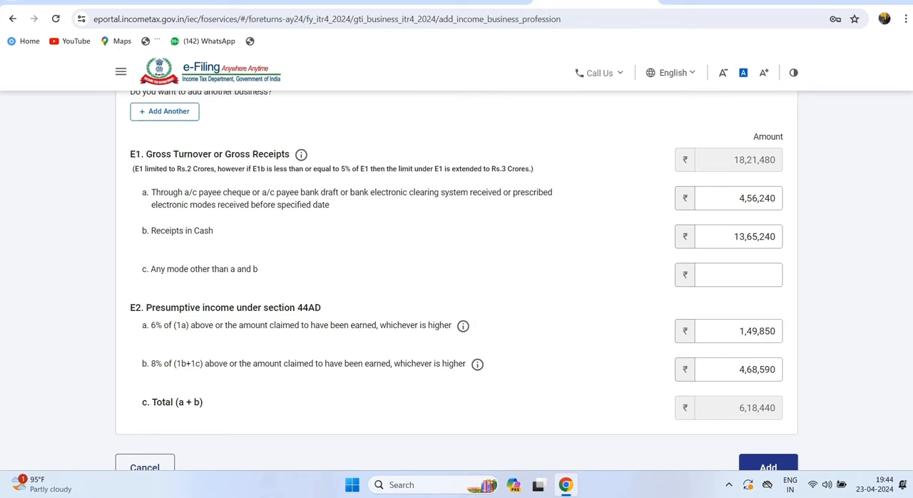
{"action": "left_click_drag", "start_coordinate": [739, 370], "coordinate": [745, 370]}
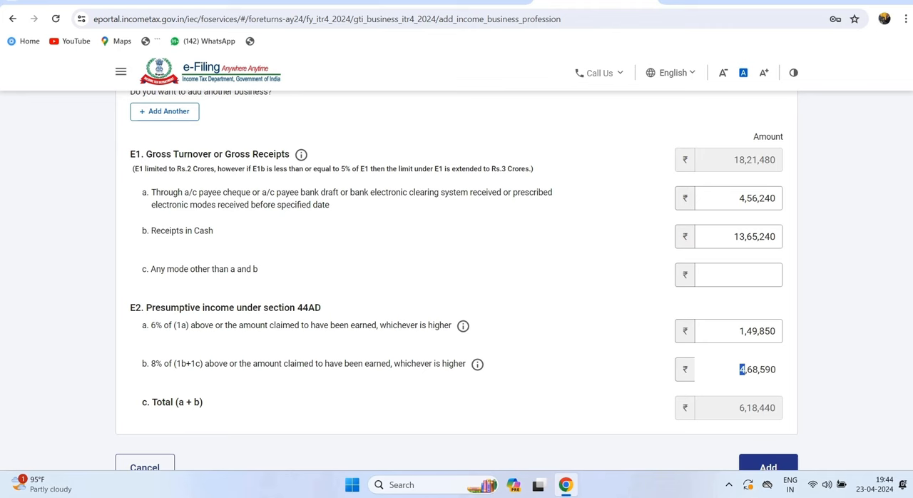
{"action": "scroll", "coordinate": [456, 285], "scroll_direction": "down", "scroll_amount": 1}
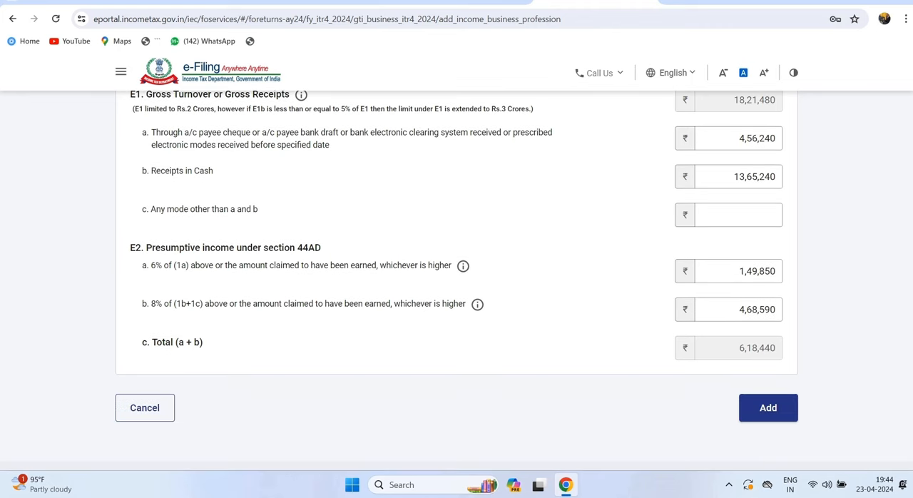
{"action": "left_click_drag", "start_coordinate": [739, 347], "coordinate": [776, 348]}
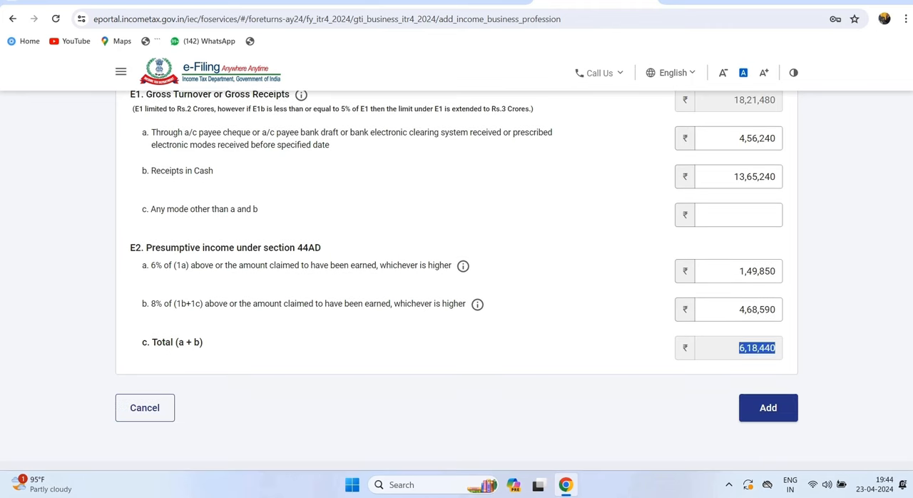
{"action": "left_click", "coordinate": [769, 408]}
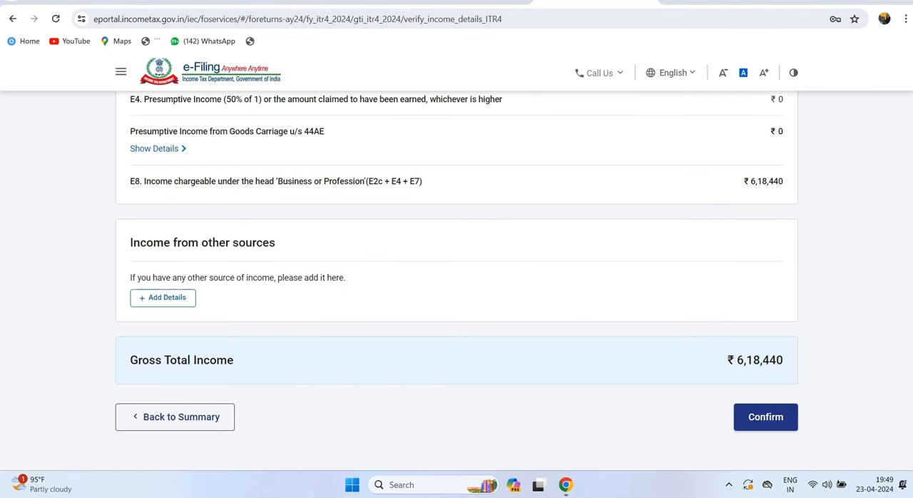
- Review the updated income source details and confirm the Gross Total Income section
{"action": "scroll", "coordinate": [456, 278], "scroll_direction": "up", "scroll_amount": 1}
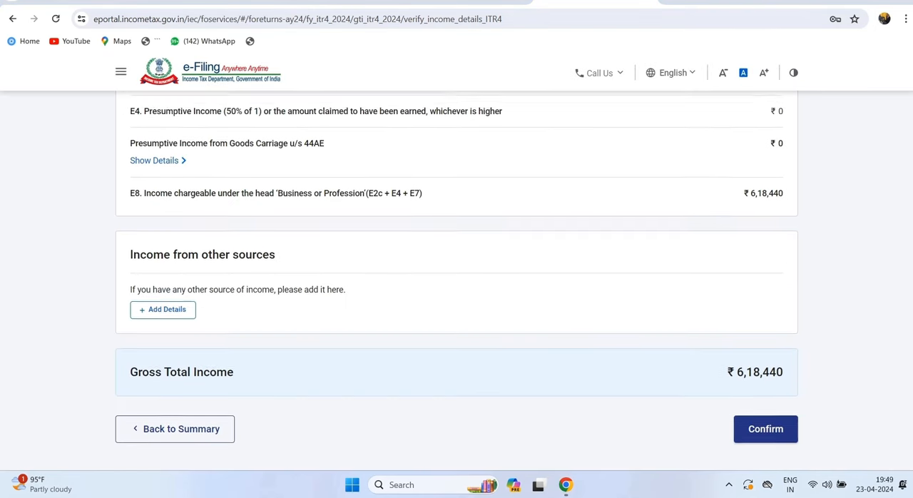
{"action": "scroll", "coordinate": [456, 278], "scroll_direction": "down", "scroll_amount": 1}
{"action": "left_click", "coordinate": [766, 418]}
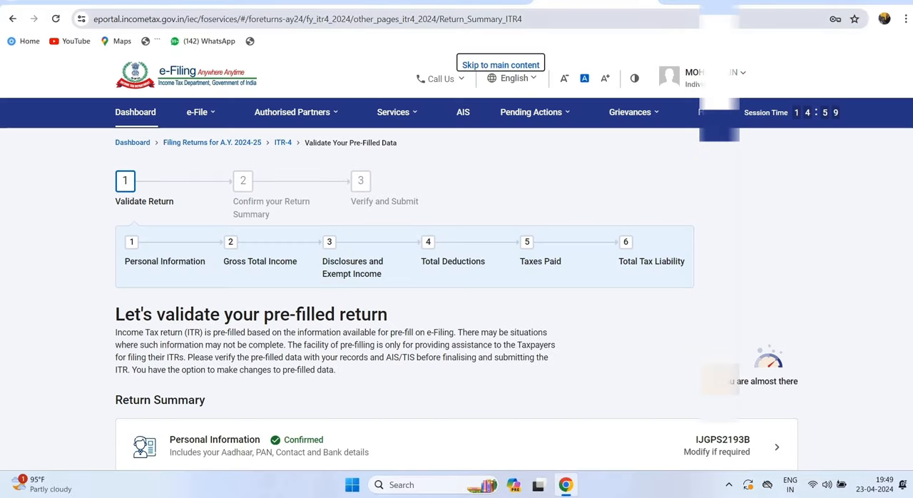
- Open the Disclosures and Exempt Income section and start adding details for Financial Particulars of the business
{"action": "scroll", "coordinate": [457, 285], "scroll_direction": "down", "scroll_amount": 2}
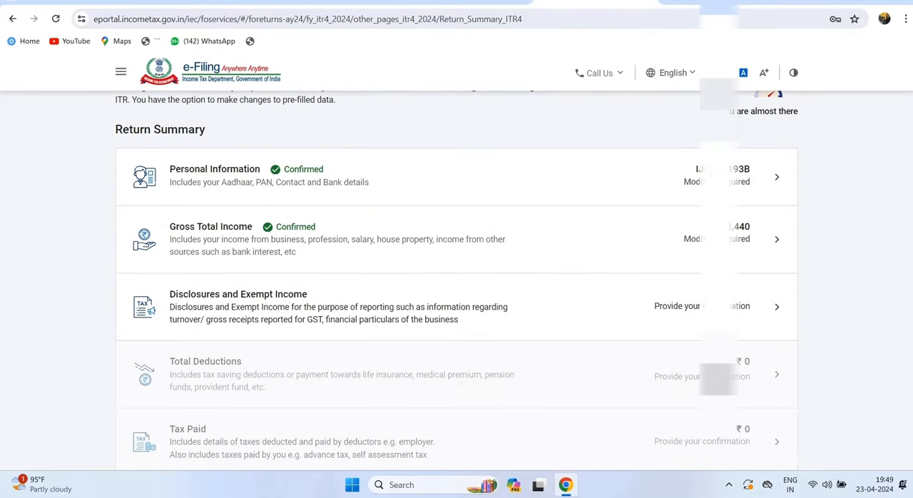
{"action": "left_click_drag", "start_coordinate": [170, 294], "coordinate": [300, 307]}
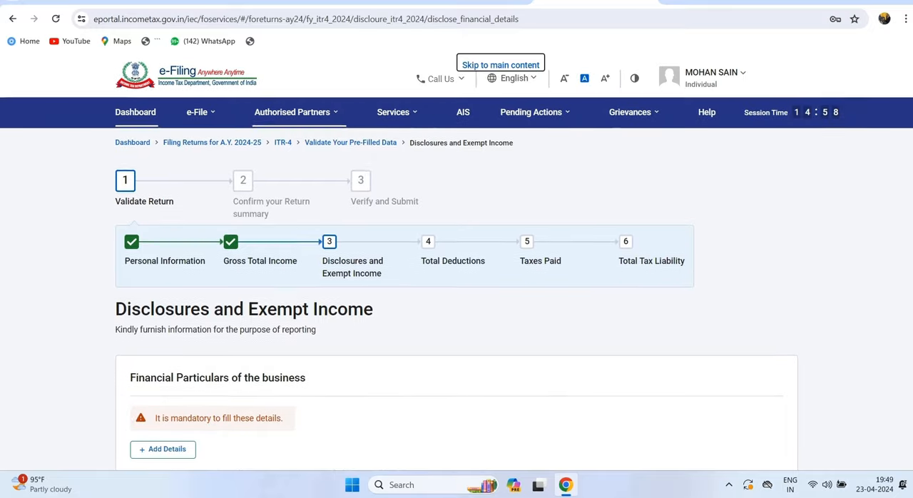
{"action": "scroll", "coordinate": [457, 282], "scroll_direction": "down", "scroll_amount": 4}
{"action": "scroll", "coordinate": [457, 285], "scroll_direction": "up", "scroll_amount": 1}
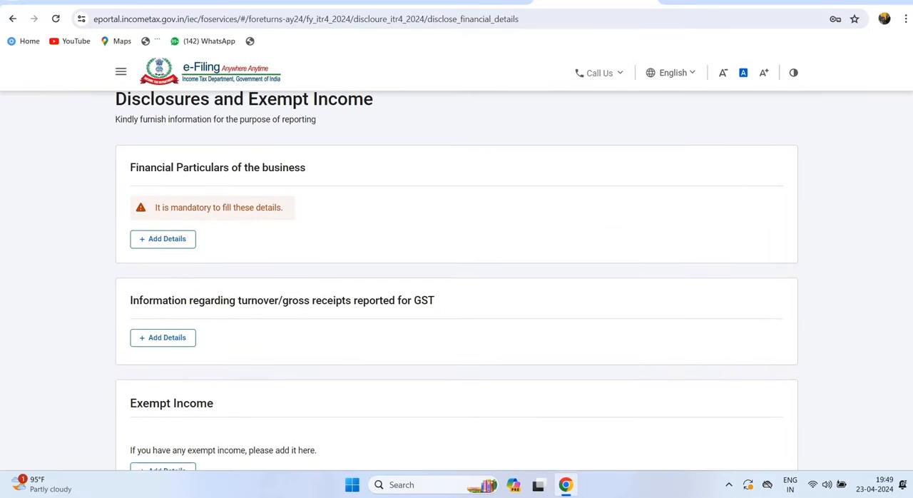
{"action": "left_click", "coordinate": [163, 238]}
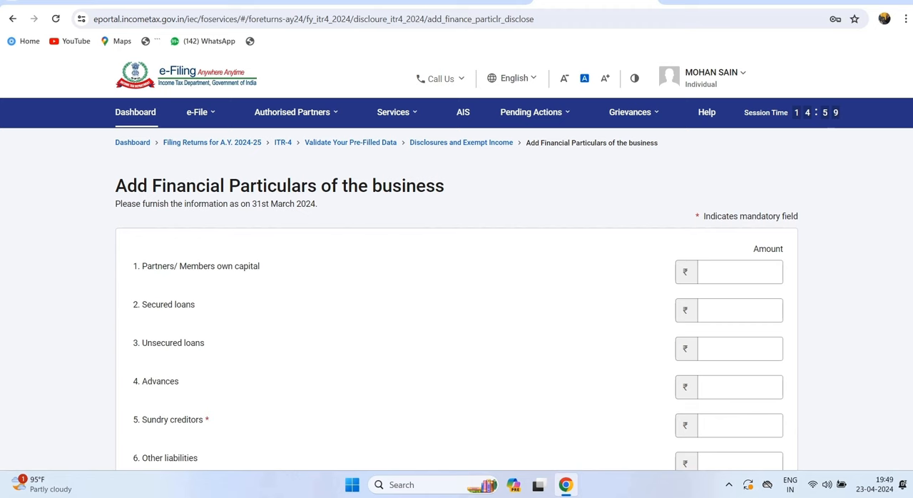
- Examine the capital, liabilities and assets fields in the financial particulars form, noting which ones are mandatory
{"action": "left_click_drag", "start_coordinate": [116, 186], "coordinate": [444, 185]}
{"action": "scroll", "coordinate": [457, 300], "scroll_direction": "down", "scroll_amount": 2}
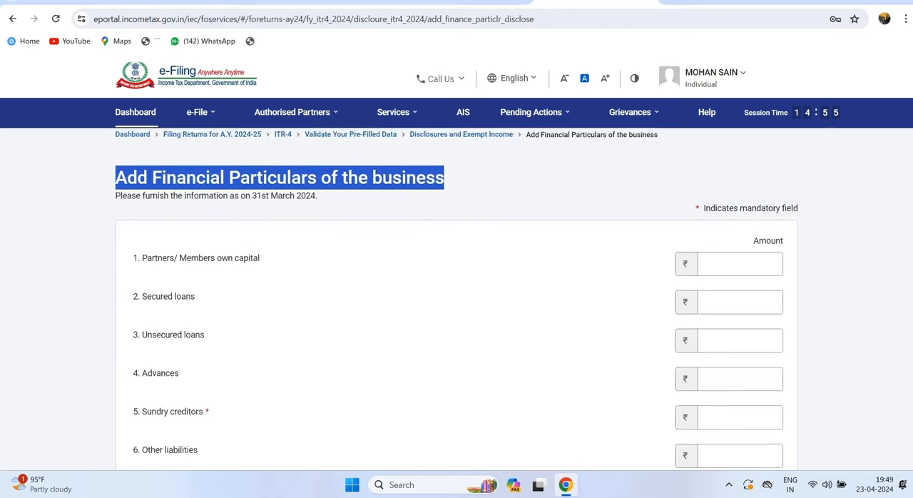
{"action": "scroll", "coordinate": [457, 286], "scroll_direction": "down", "scroll_amount": 5}
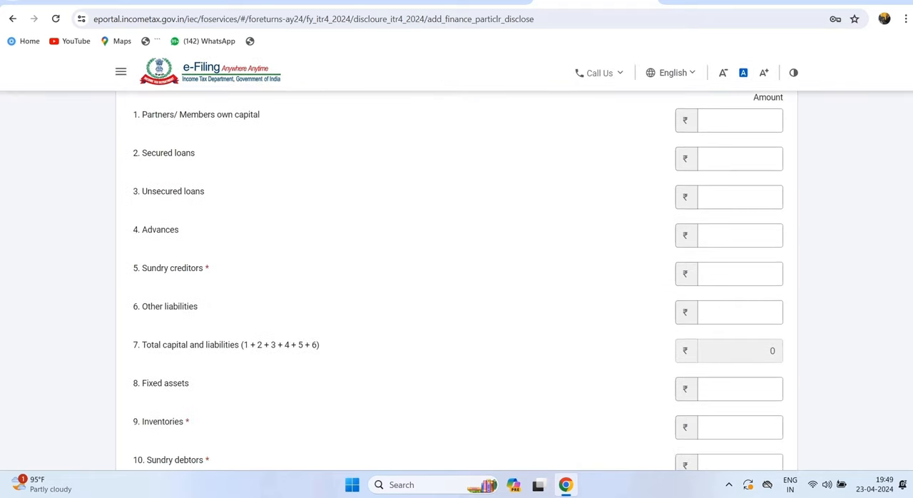
{"action": "scroll", "coordinate": [457, 286], "scroll_direction": "down", "scroll_amount": 4}
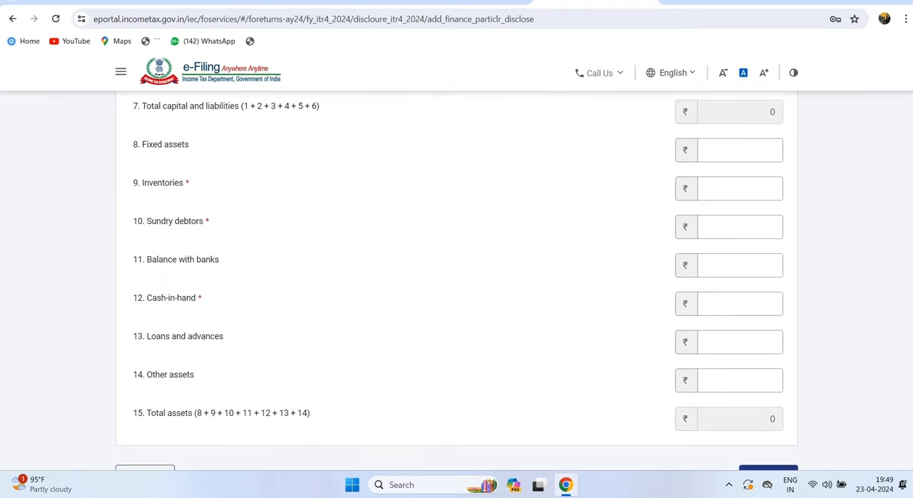
{"action": "scroll", "coordinate": [457, 285], "scroll_direction": "up", "scroll_amount": 4}
{"action": "scroll", "coordinate": [456, 285], "scroll_direction": "up", "scroll_amount": 5}
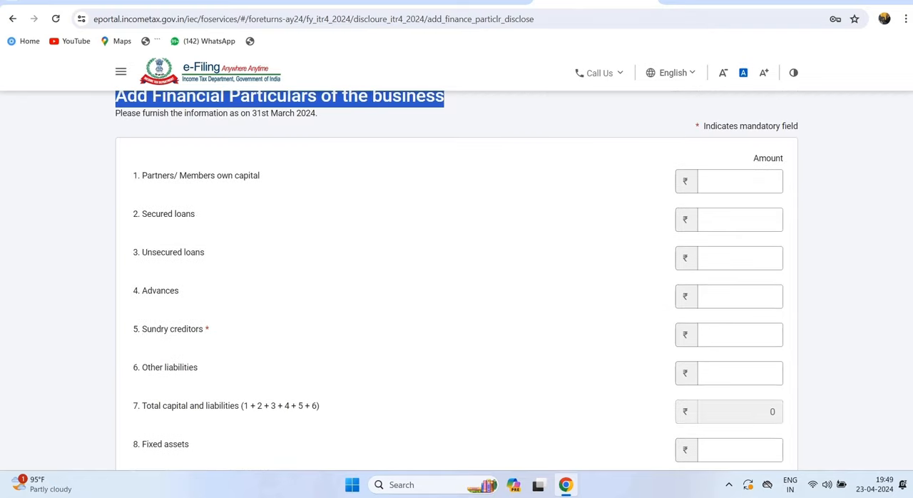
{"action": "scroll", "coordinate": [457, 286], "scroll_direction": "up", "scroll_amount": 2}
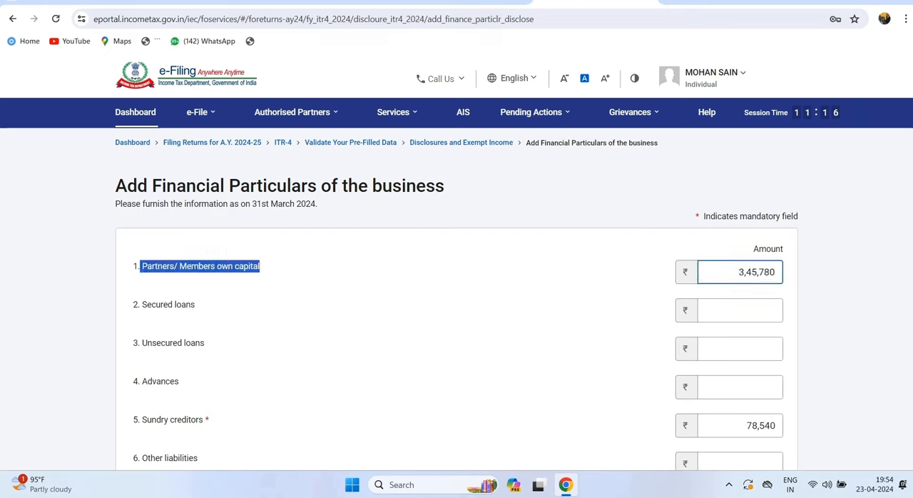
- Review the amounts for own capital and sundry creditors and the total of capital and liabilities
{"action": "scroll", "coordinate": [457, 300], "scroll_direction": "down", "scroll_amount": 1}
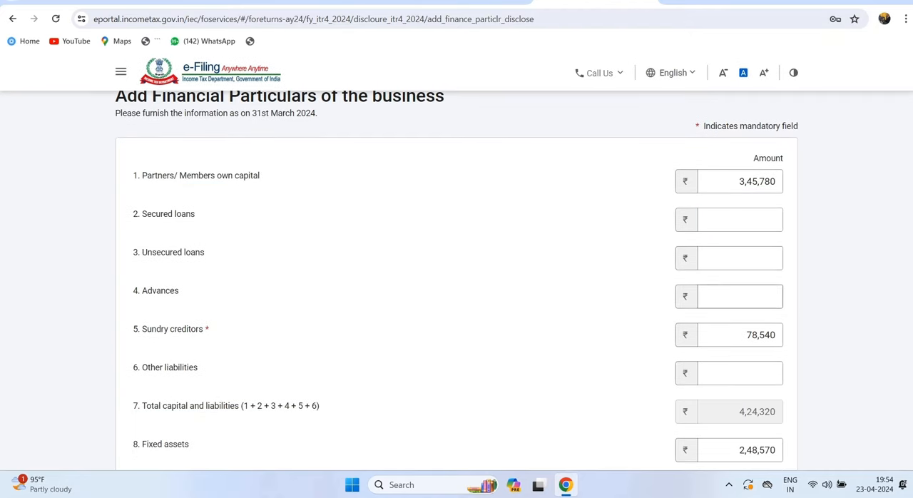
{"action": "double_click", "coordinate": [757, 411]}
{"action": "scroll", "coordinate": [757, 412], "scroll_direction": "down", "scroll_amount": 4}
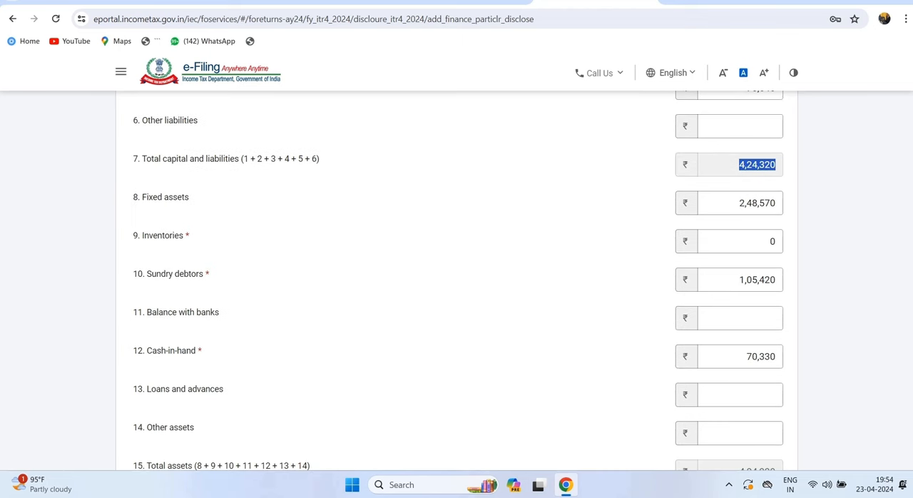
- Check the fixed assets entry, then clear the Inventories amount and re-enter it as 0
{"action": "left_click_drag", "start_coordinate": [133, 198], "coordinate": [181, 198]}
{"action": "left_click_drag", "start_coordinate": [133, 236], "coordinate": [190, 235]}
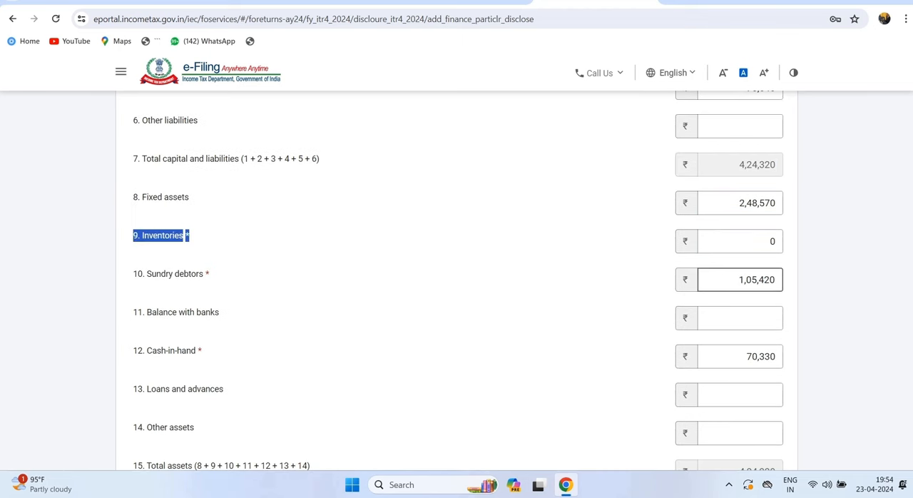
{"action": "key", "text": "shift+Tab"}
{"action": "key", "text": "BackSpace"}
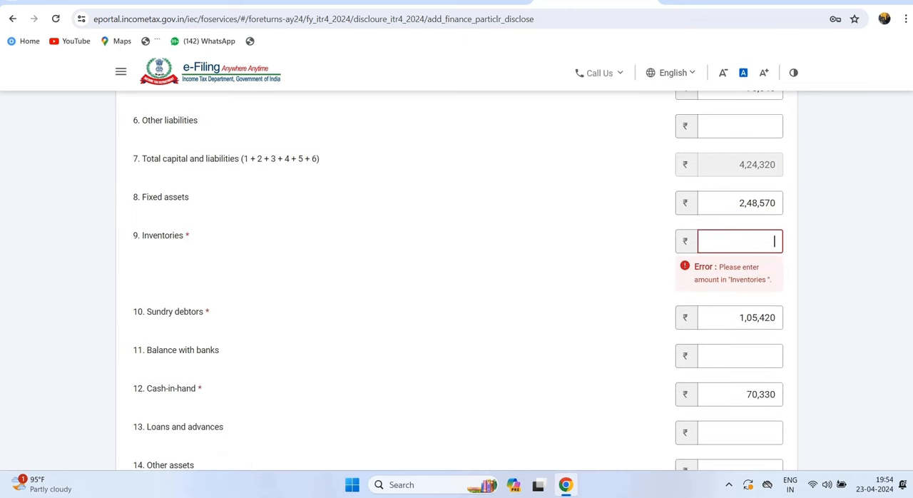
{"action": "type", "text": "0"}
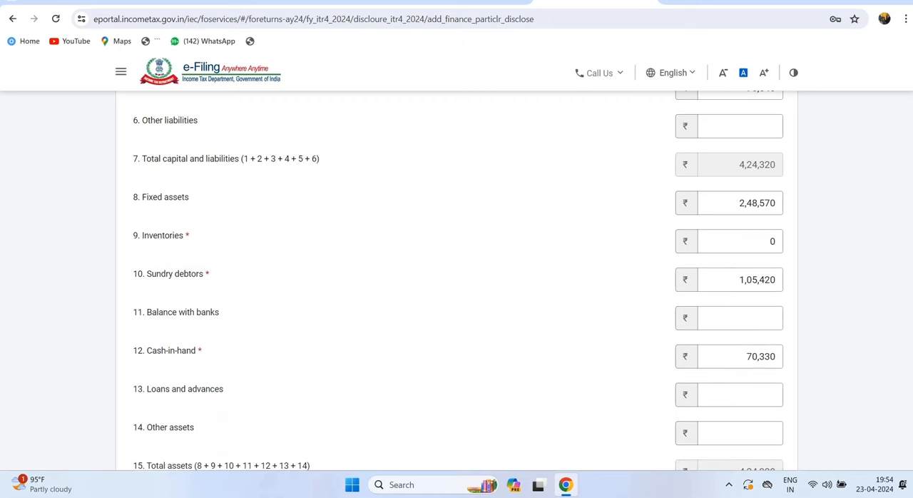
- Review the remaining asset amounts and compare total assets with total capital and liabilities
{"action": "double_click", "coordinate": [740, 261]}
{"action": "left_click", "coordinate": [740, 319]}
{"action": "left_click_drag", "start_coordinate": [133, 351], "coordinate": [197, 350]}
{"action": "left_click", "coordinate": [285, 366]}
{"action": "scroll", "coordinate": [457, 286], "scroll_direction": "down", "scroll_amount": 3}
{"action": "left_click_drag", "start_coordinate": [740, 291], "coordinate": [777, 292]}
{"action": "left_click_drag", "start_coordinate": [133, 254], "coordinate": [284, 286]}
{"action": "scroll", "coordinate": [456, 286], "scroll_direction": "up", "scroll_amount": 4}
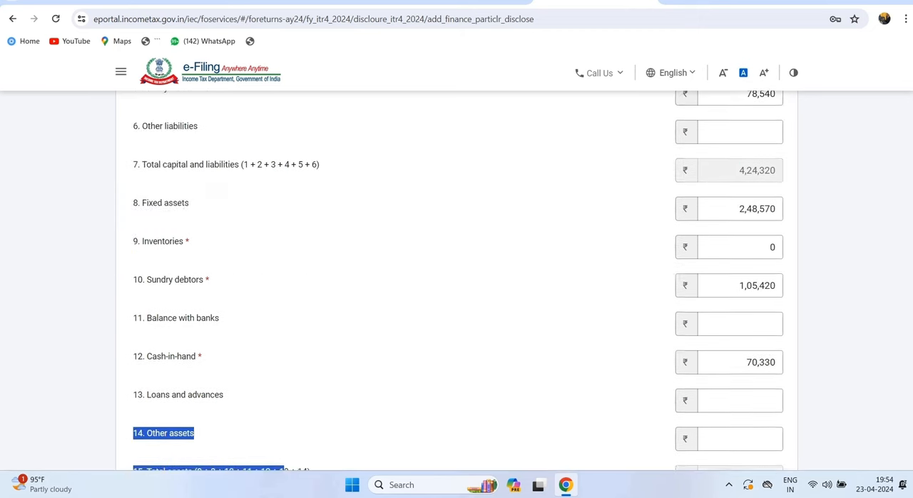
{"action": "left_click_drag", "start_coordinate": [133, 279], "coordinate": [313, 279]}
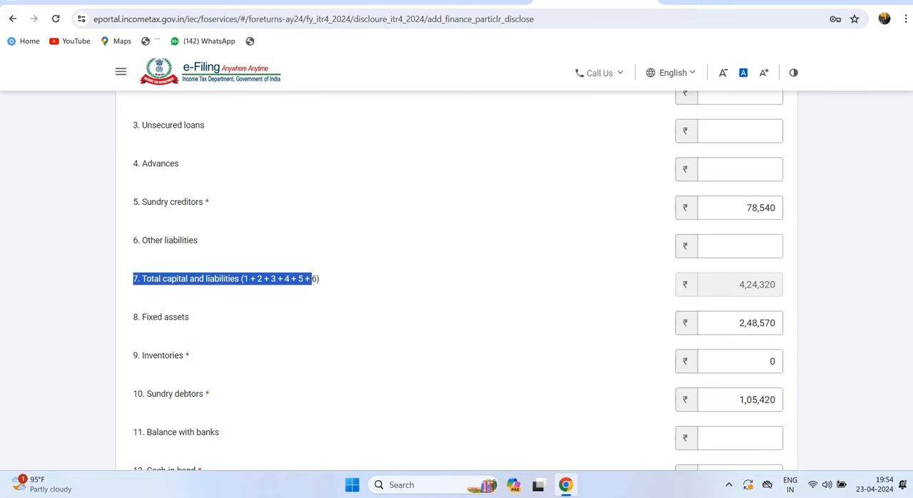
- Check the total capital and liabilities amount, then add the completed financial particulars to the return
{"action": "left_click_drag", "start_coordinate": [739, 284], "coordinate": [777, 284]}
{"action": "scroll", "coordinate": [756, 286], "scroll_direction": "down", "scroll_amount": 5}
{"action": "left_click", "coordinate": [768, 309]}
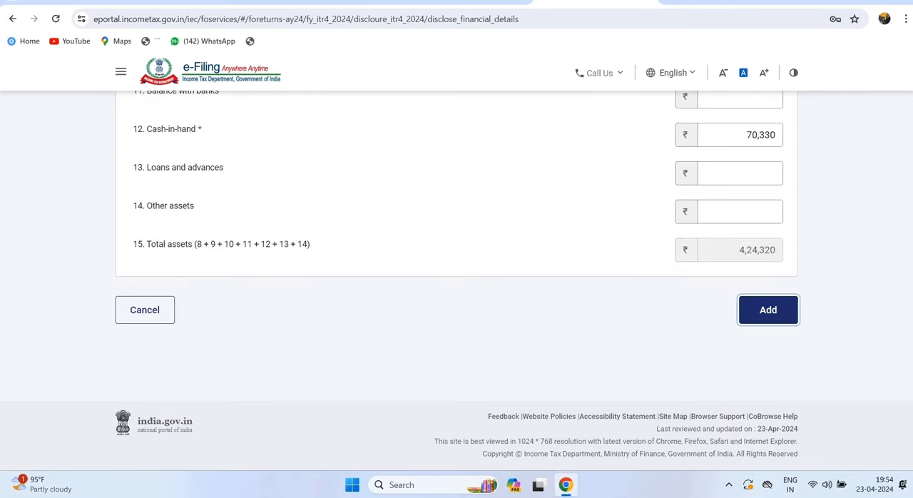
- Review the added financial particulars, GST turnover and Exempt Income sections, then confirm the disclosures without adding further details
{"action": "scroll", "coordinate": [457, 285], "scroll_direction": "down", "scroll_amount": 4}
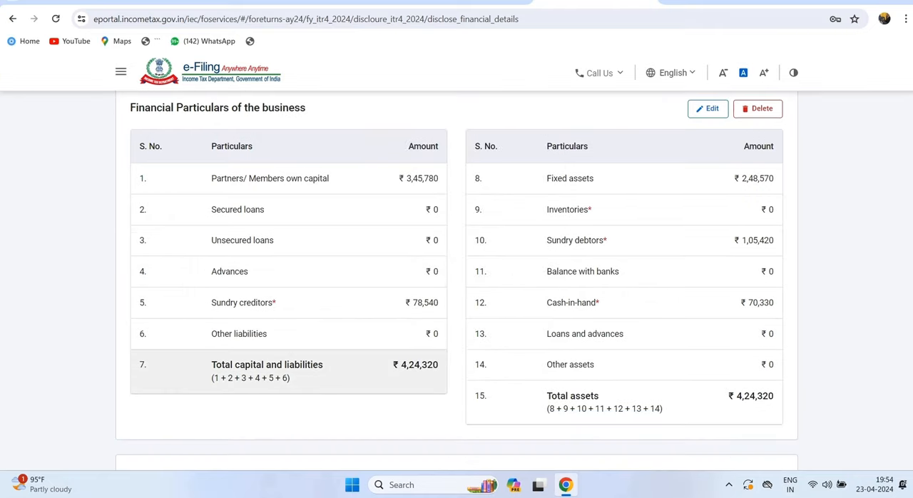
{"action": "scroll", "coordinate": [624, 303], "scroll_direction": "down", "scroll_amount": 5}
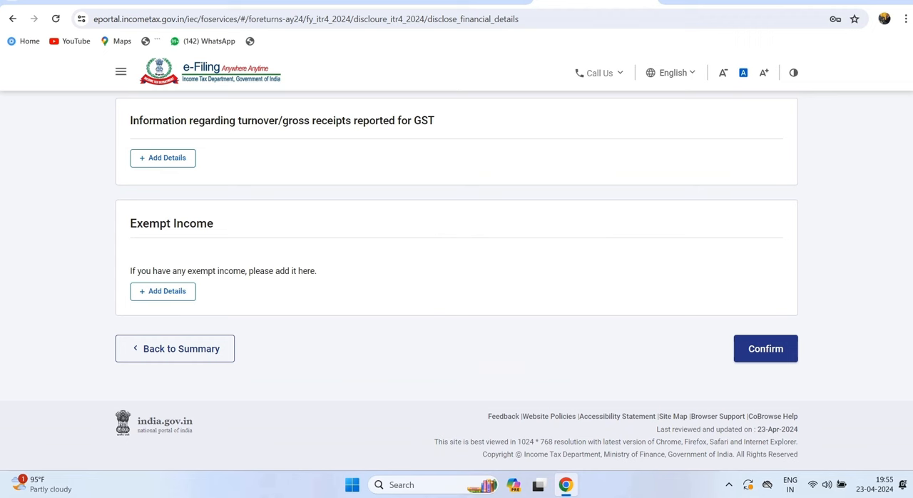
{"action": "left_click_drag", "start_coordinate": [133, 120], "coordinate": [422, 120]}
{"action": "scroll", "coordinate": [422, 121], "scroll_direction": "up", "scroll_amount": 1}
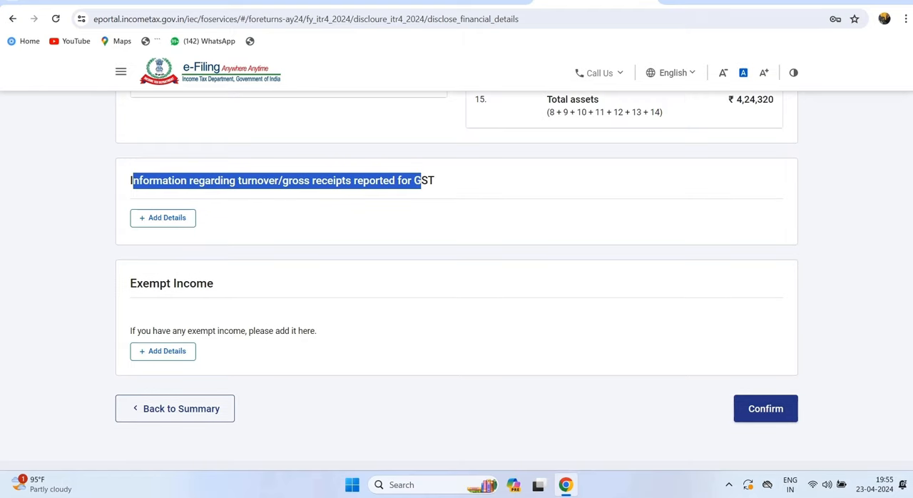
{"action": "left_click_drag", "start_coordinate": [131, 283], "coordinate": [214, 283]}
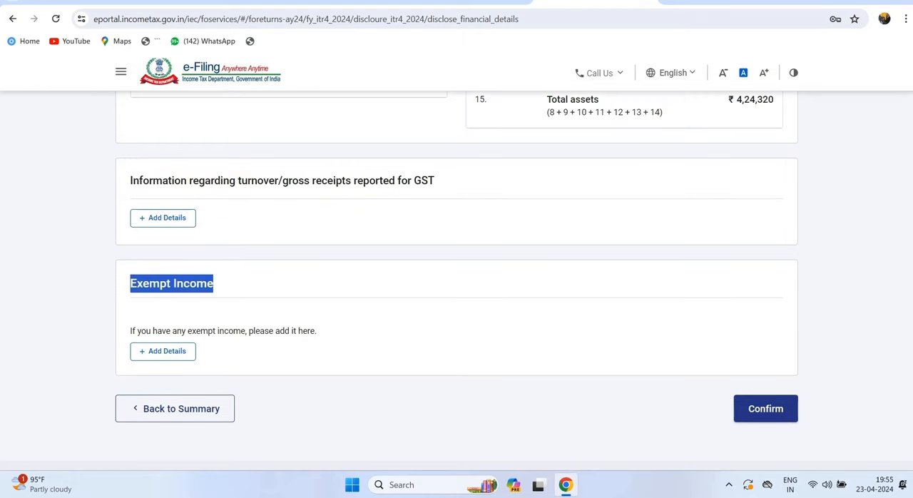
{"action": "left_click", "coordinate": [766, 409]}
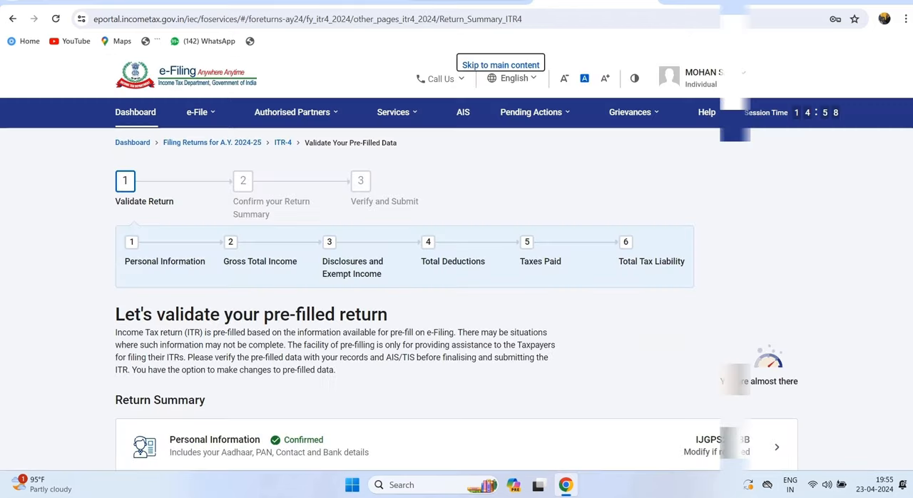
- Open the Total Deductions section and continue past the 80CCD(2) pension contribution question without answering it
{"action": "scroll", "coordinate": [457, 286], "scroll_direction": "down", "scroll_amount": 5}
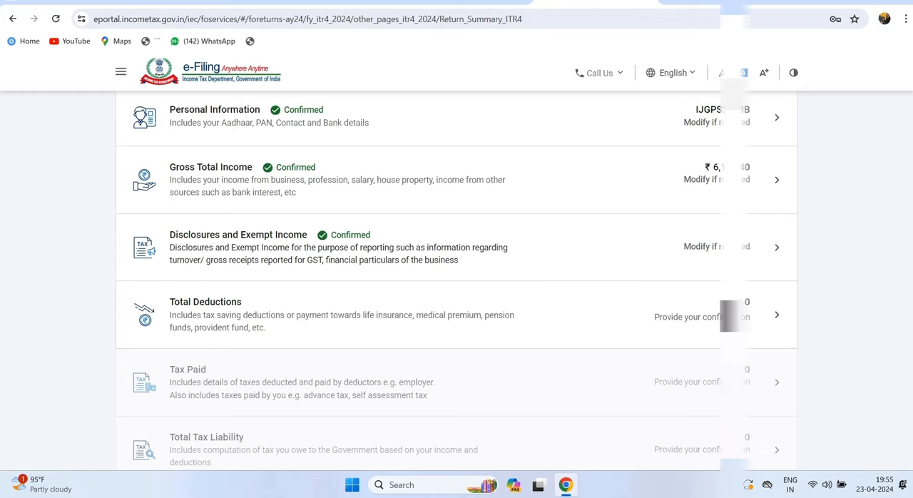
{"action": "scroll", "coordinate": [456, 286], "scroll_direction": "down", "scroll_amount": 1}
{"action": "left_click", "coordinate": [286, 250]}
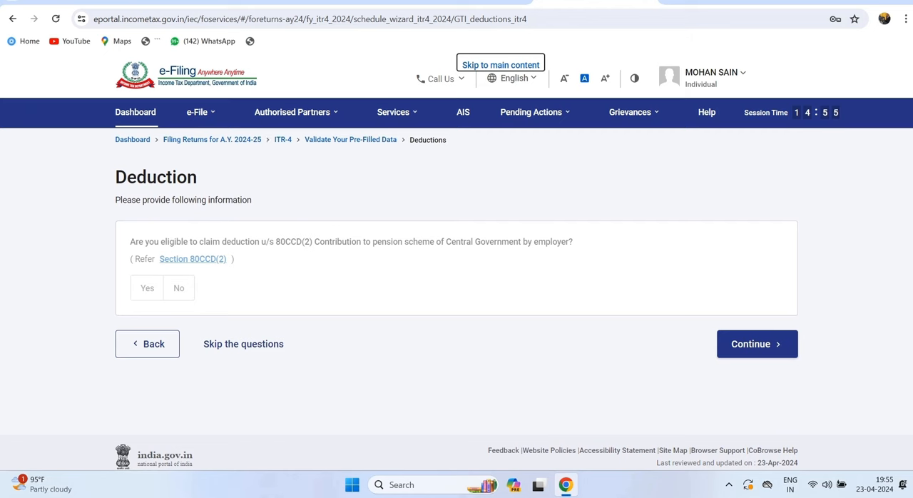
{"action": "left_click_drag", "start_coordinate": [130, 242], "coordinate": [286, 289]}
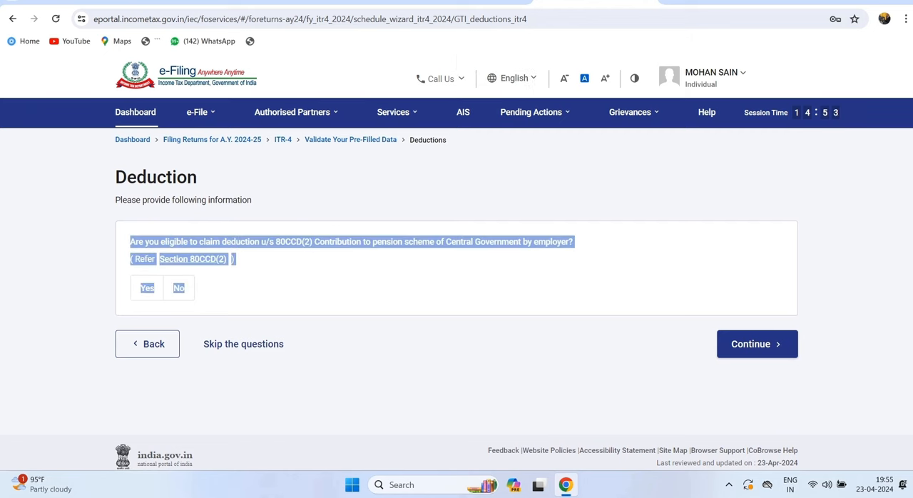
{"action": "left_click", "coordinate": [433, 285]}
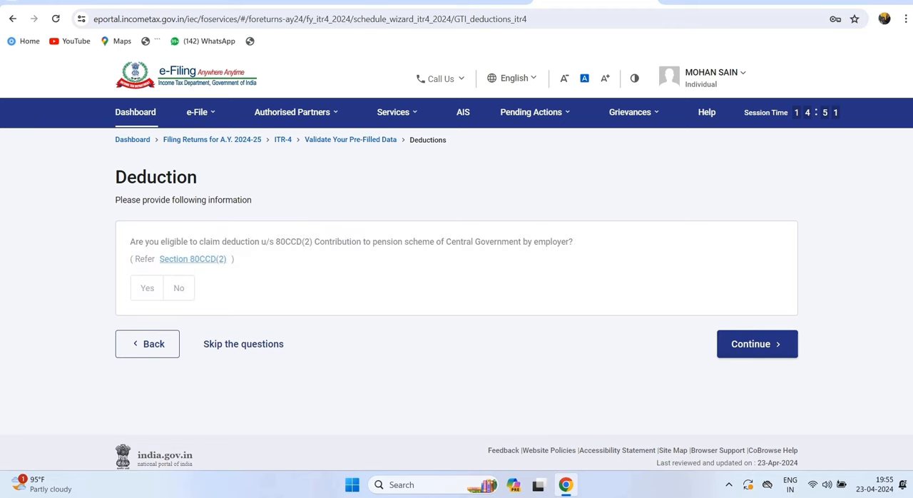
{"action": "left_click", "coordinate": [758, 344]}
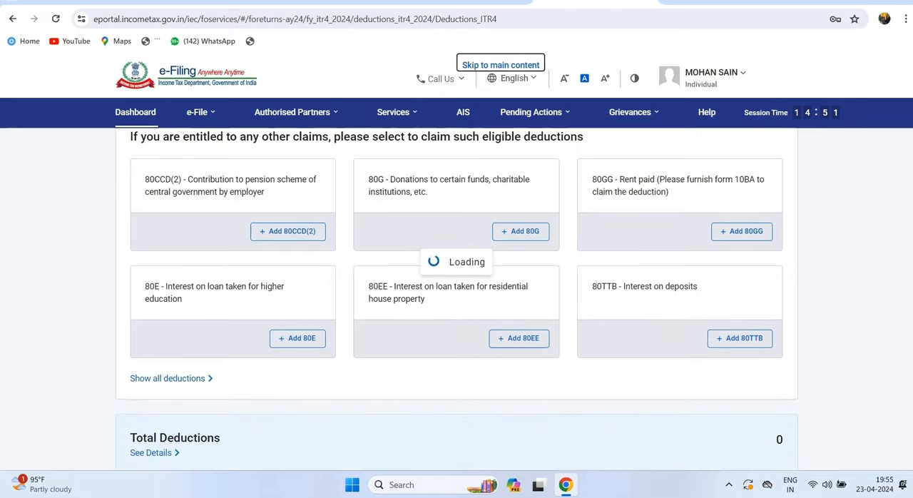
- Look through the available deductions and confirm the Total Deductions section without claiming any
{"action": "scroll", "coordinate": [456, 280], "scroll_direction": "down", "scroll_amount": 3}
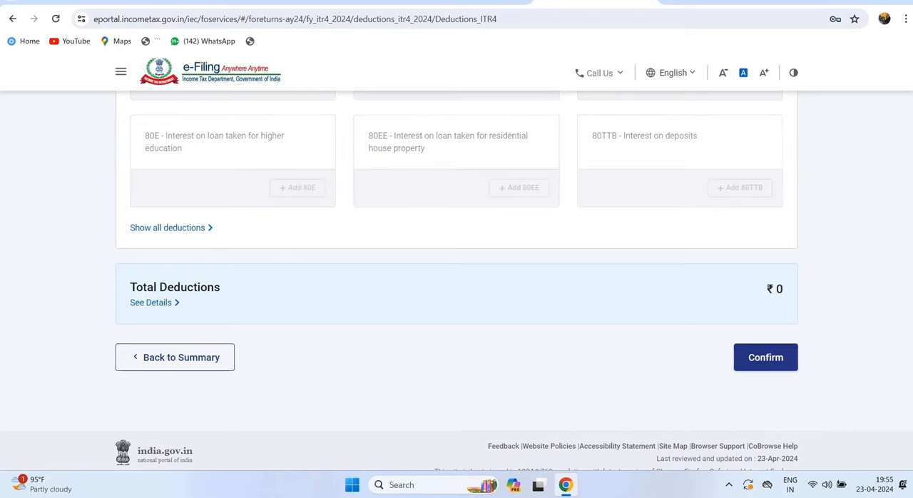
{"action": "scroll", "coordinate": [457, 286], "scroll_direction": "down", "scroll_amount": 3}
{"action": "scroll", "coordinate": [456, 286], "scroll_direction": "down", "scroll_amount": 3}
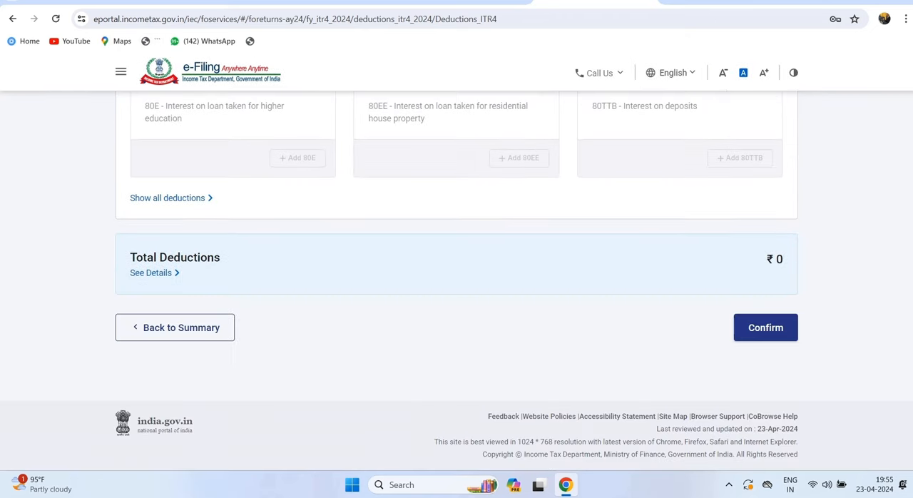
{"action": "left_click", "coordinate": [766, 327]}
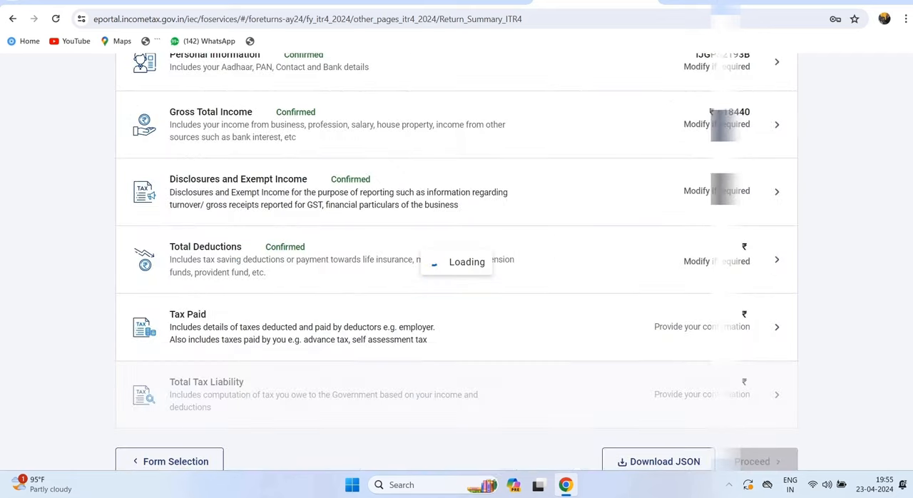
- Open the Tax Paid section, review the TDS, TCS, advance tax and self-assessment tax entries, and confirm the section
{"action": "scroll", "coordinate": [457, 286], "scroll_direction": "down", "scroll_amount": 2}
{"action": "scroll", "coordinate": [457, 286], "scroll_direction": "down", "scroll_amount": 5}
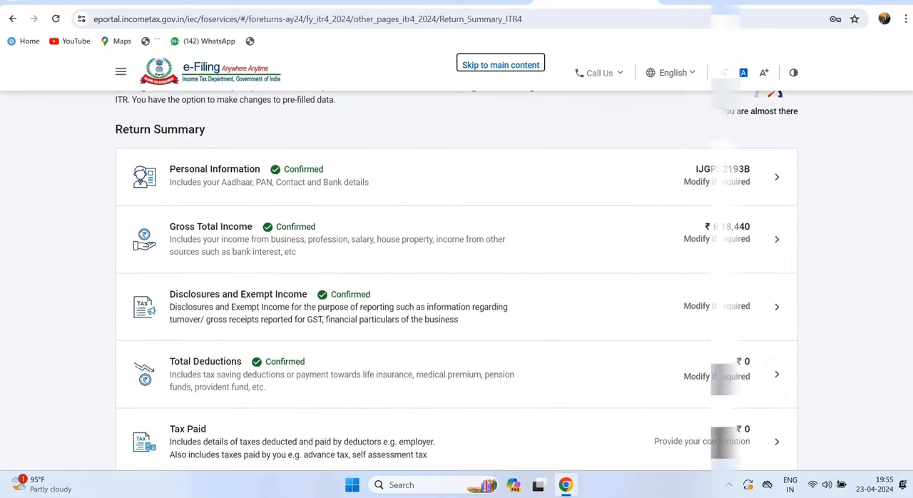
{"action": "left_click", "coordinate": [457, 263]}
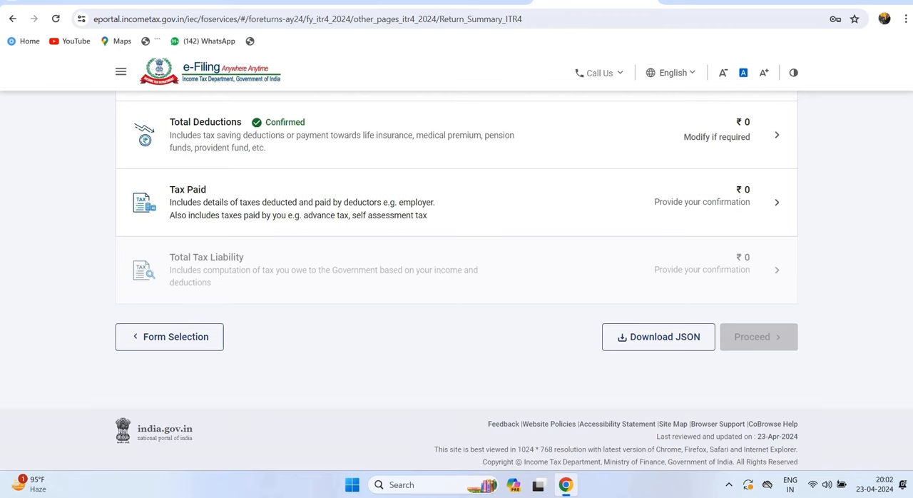
{"action": "left_click", "coordinate": [456, 203]}
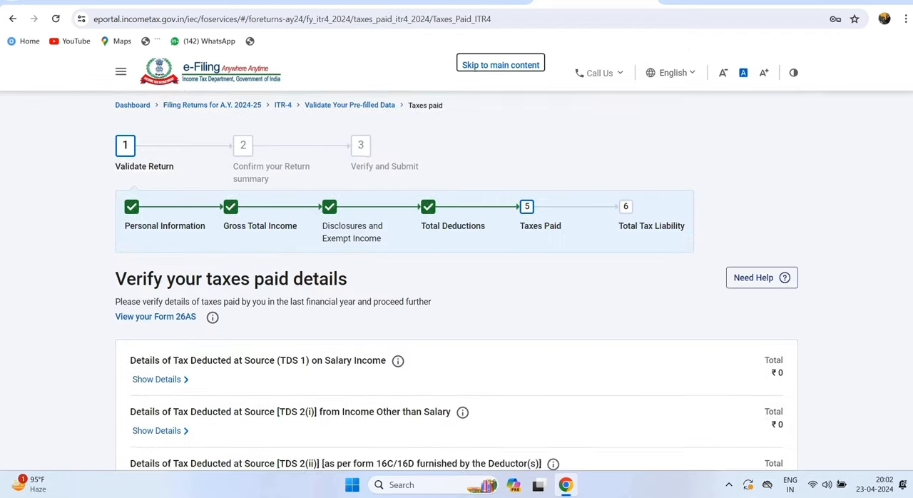
{"action": "scroll", "coordinate": [457, 285], "scroll_direction": "down", "scroll_amount": 3}
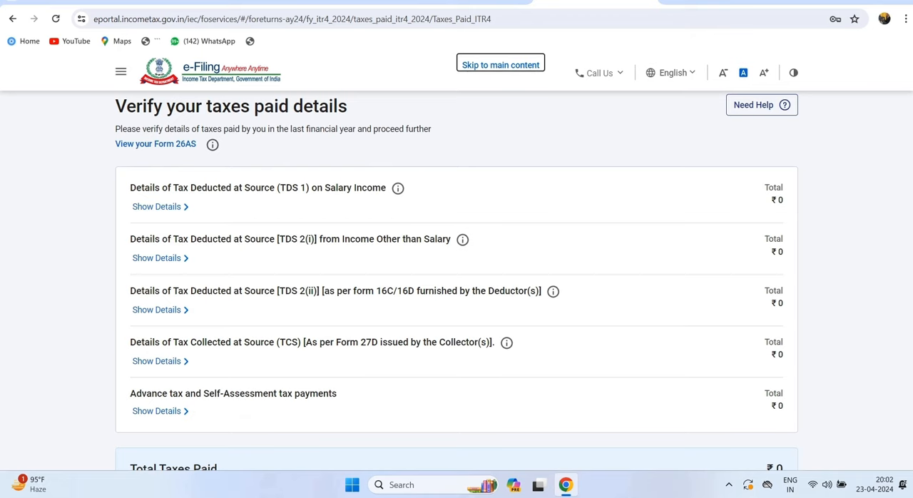
{"action": "scroll", "coordinate": [456, 285], "scroll_direction": "down", "scroll_amount": 3}
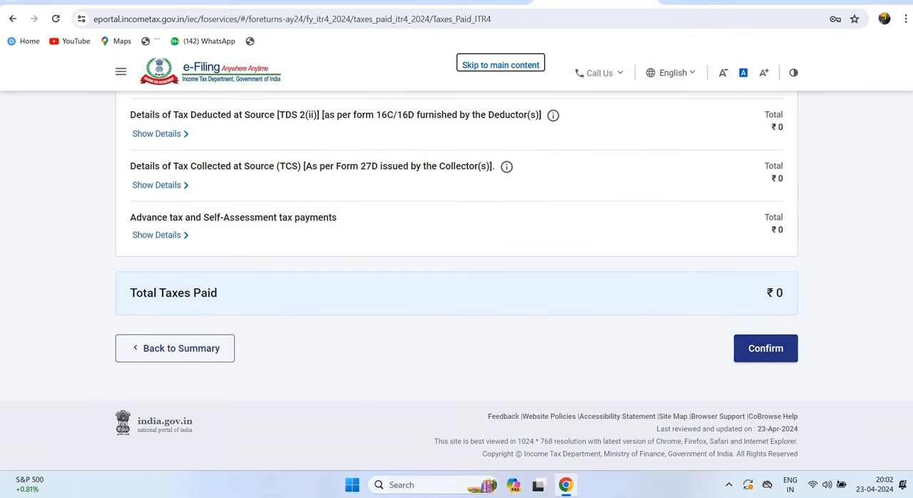
{"action": "scroll", "coordinate": [457, 285], "scroll_direction": "up", "scroll_amount": 3}
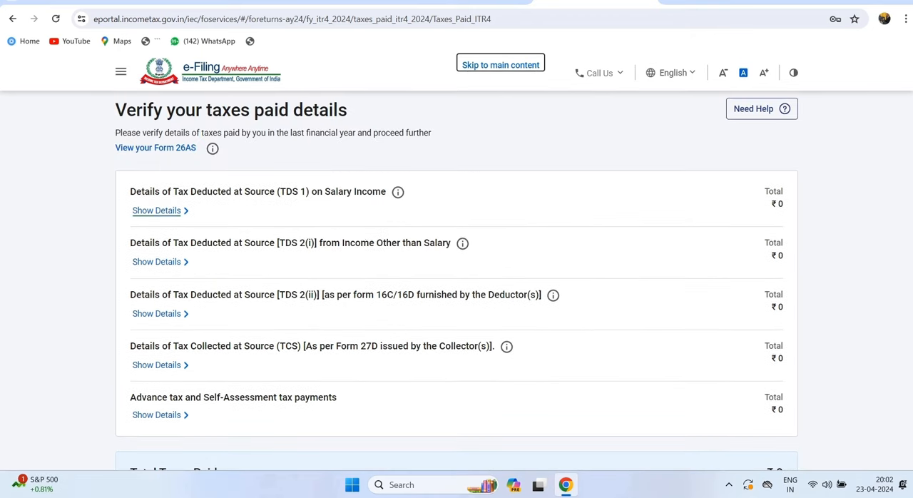
{"action": "left_click_drag", "start_coordinate": [115, 110], "coordinate": [348, 110]}
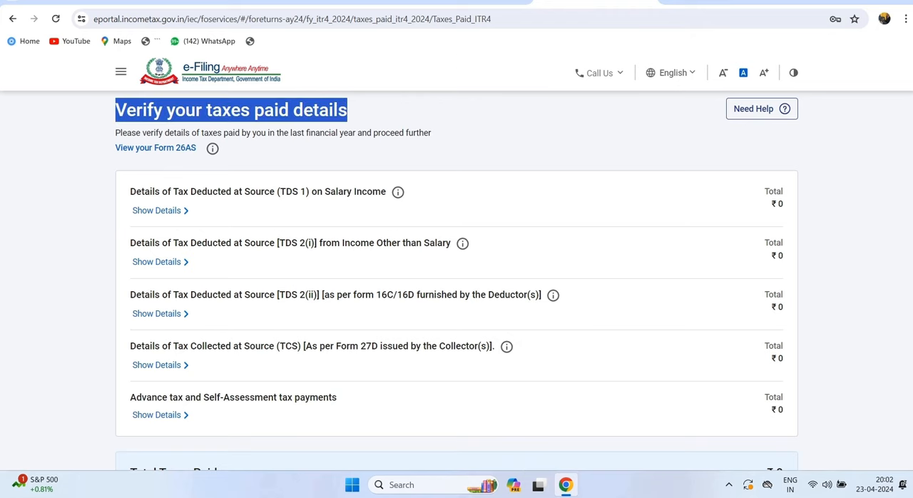
{"action": "scroll", "coordinate": [457, 285], "scroll_direction": "down", "scroll_amount": 3}
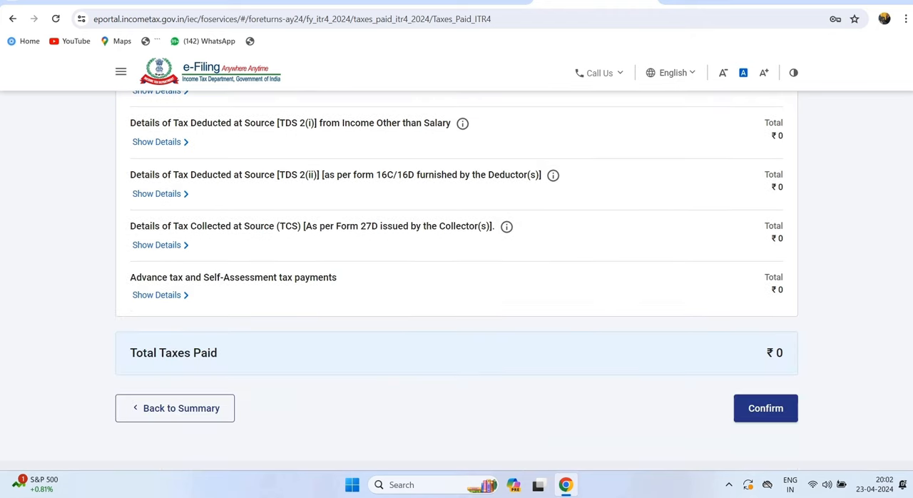
{"action": "left_click", "coordinate": [766, 407]}
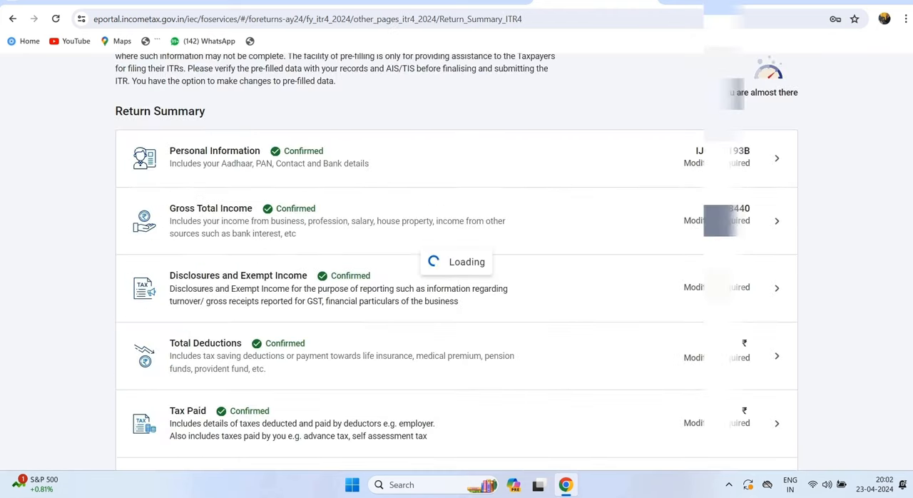
- Open the Total Tax Liability section and check the gross total income in the computation of income
{"action": "scroll", "coordinate": [457, 286], "scroll_direction": "down", "scroll_amount": 5}
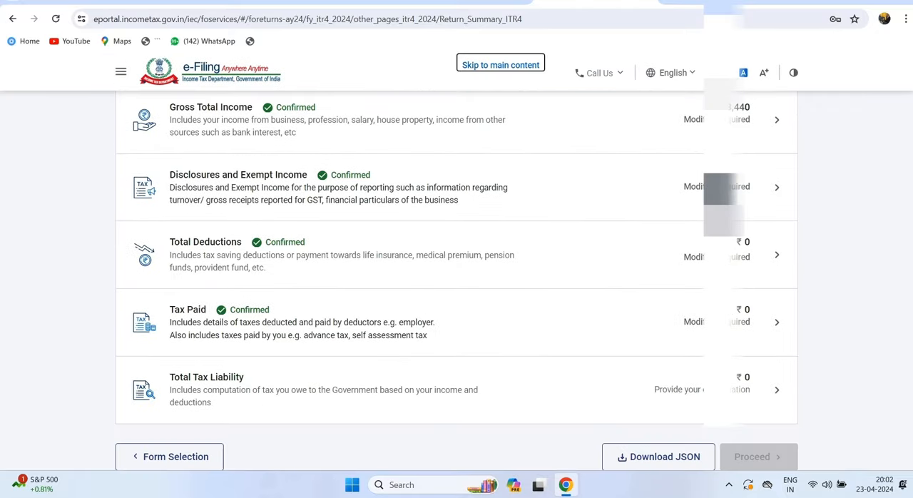
{"action": "triple_click", "coordinate": [206, 377]}
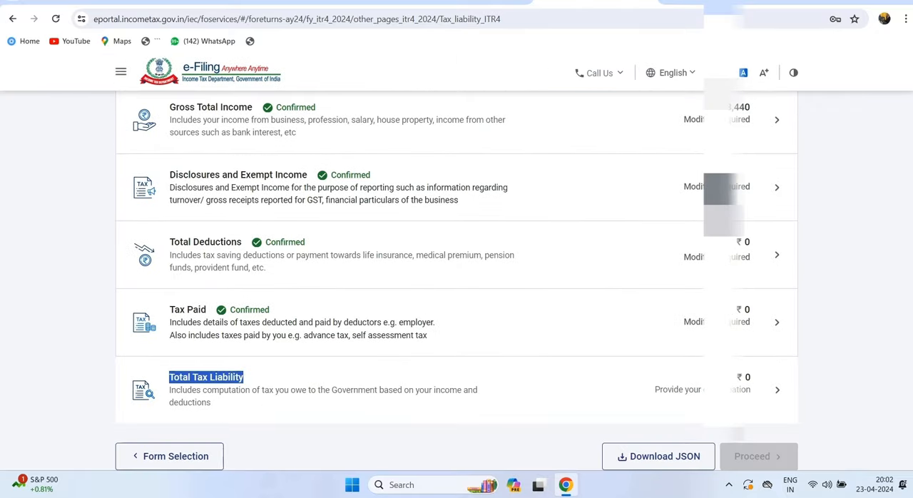
{"action": "scroll", "coordinate": [457, 285], "scroll_direction": "down", "scroll_amount": 2}
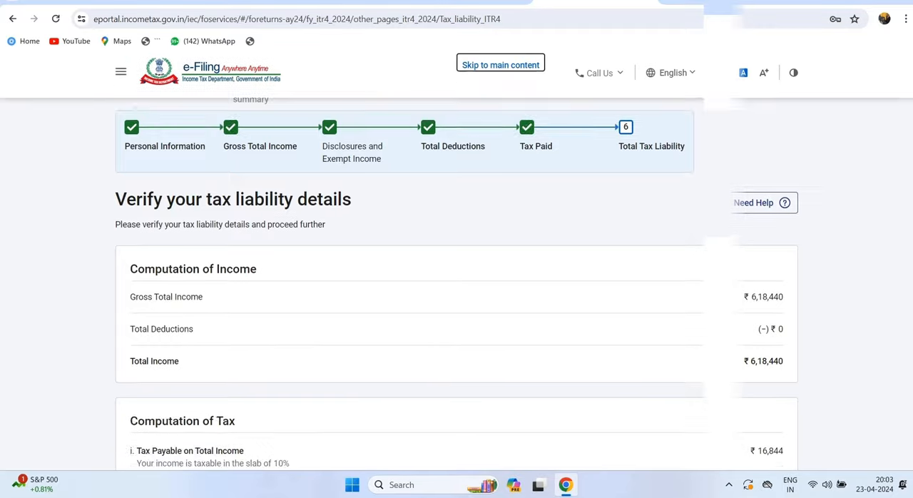
{"action": "scroll", "coordinate": [457, 285], "scroll_direction": "down", "scroll_amount": 1}
{"action": "left_click_drag", "start_coordinate": [752, 202], "coordinate": [784, 202]}
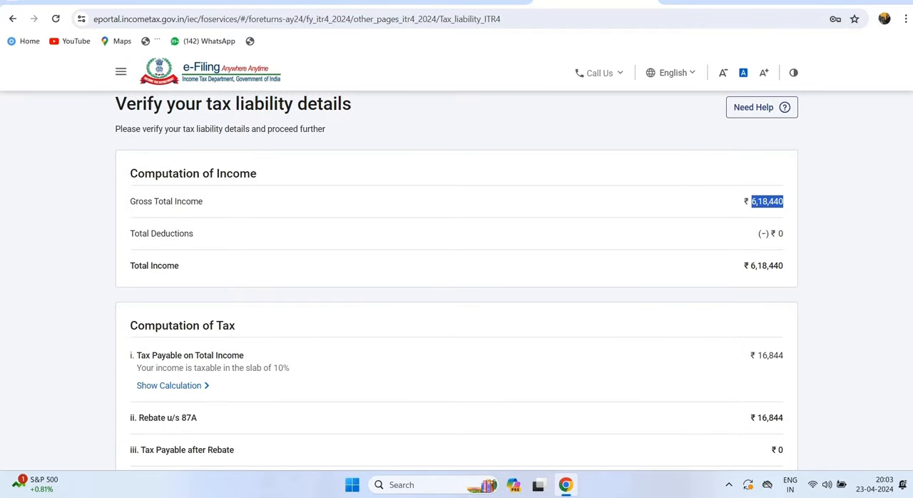
- Review the computation of tax, including the rebate u/s 87A, interest and late fee, then confirm the tax liability
{"action": "scroll", "coordinate": [784, 202], "scroll_direction": "down", "scroll_amount": 1}
{"action": "scroll", "coordinate": [456, 286], "scroll_direction": "down", "scroll_amount": 2}
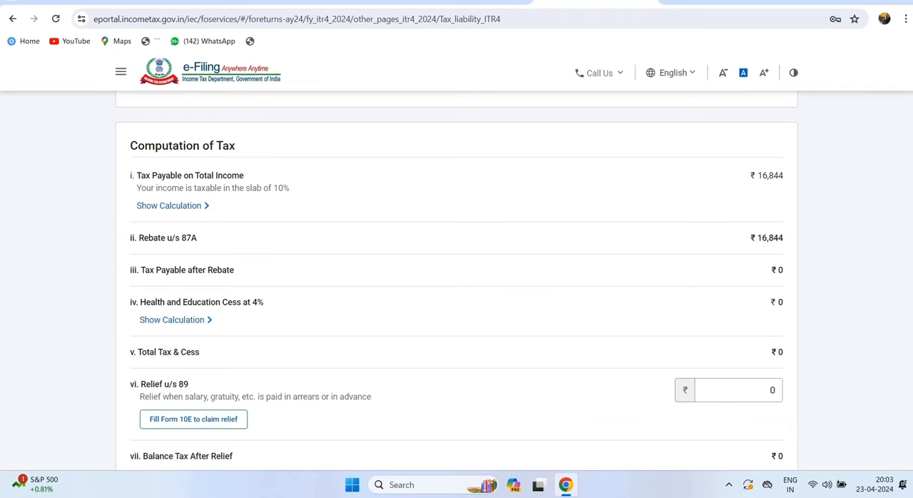
{"action": "left_click_drag", "start_coordinate": [134, 238], "coordinate": [197, 238]}
{"action": "scroll", "coordinate": [457, 285], "scroll_direction": "down", "scroll_amount": 5}
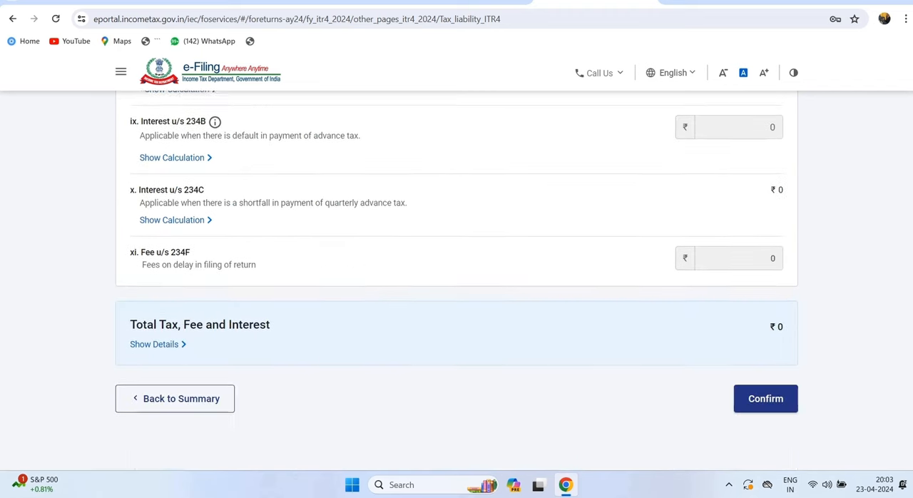
{"action": "scroll", "coordinate": [457, 286], "scroll_direction": "down", "scroll_amount": 1}
{"action": "left_click_drag", "start_coordinate": [131, 255], "coordinate": [784, 257]}
{"action": "left_click", "coordinate": [765, 328]}
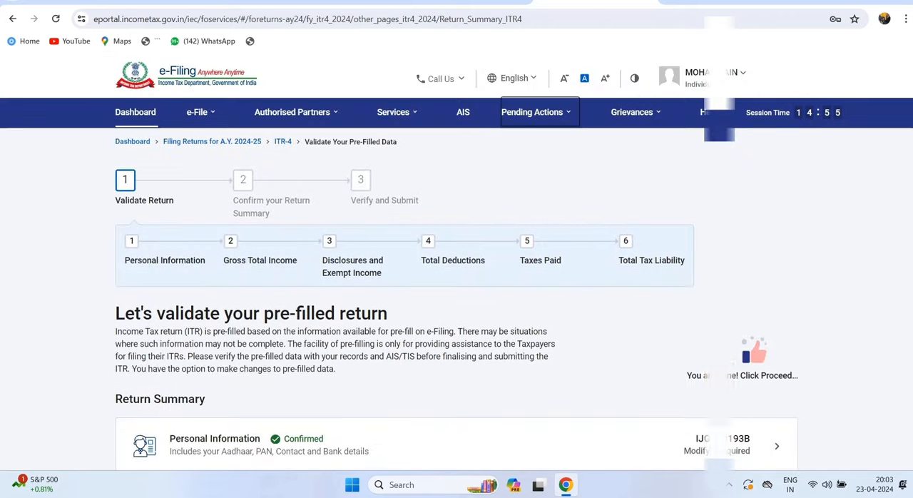
- Check that every section of the return summary is confirmed, then proceed to the tax summary
{"action": "scroll", "coordinate": [456, 286], "scroll_direction": "down", "scroll_amount": 6}
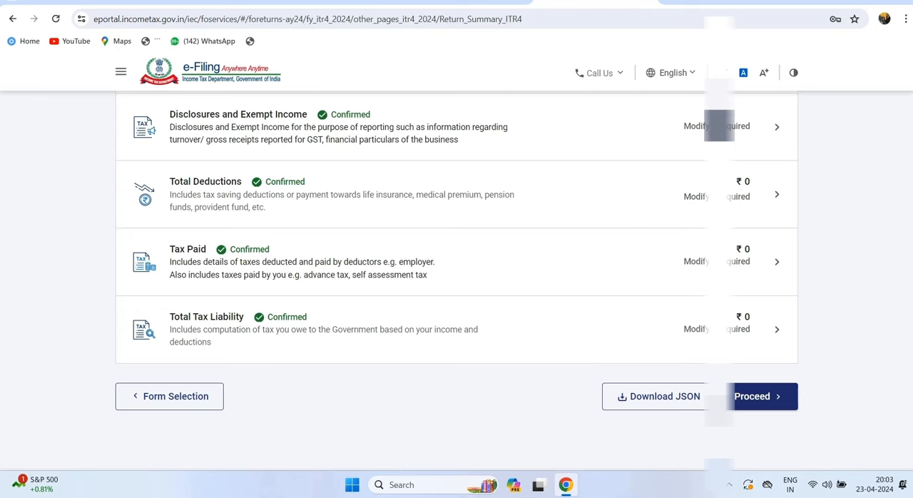
{"action": "scroll", "coordinate": [457, 286], "scroll_direction": "up", "scroll_amount": 3}
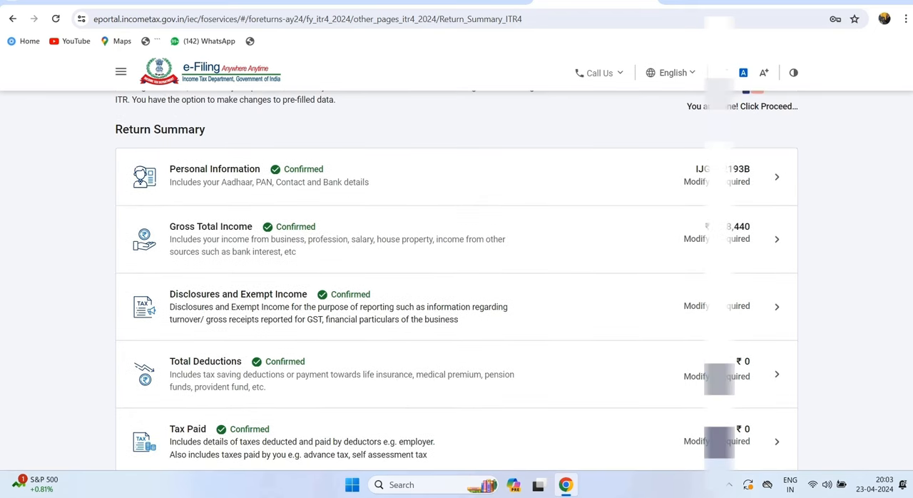
{"action": "scroll", "coordinate": [457, 281], "scroll_direction": "down", "scroll_amount": 3}
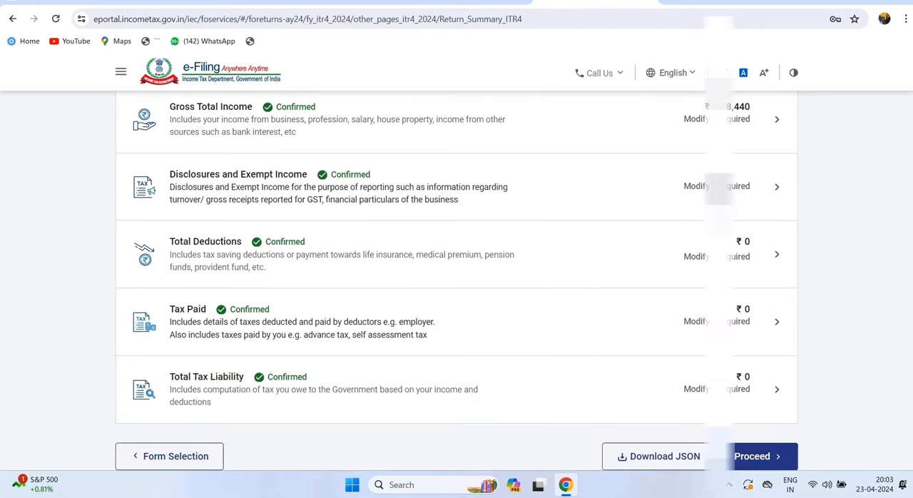
{"action": "left_click", "coordinate": [757, 456]}
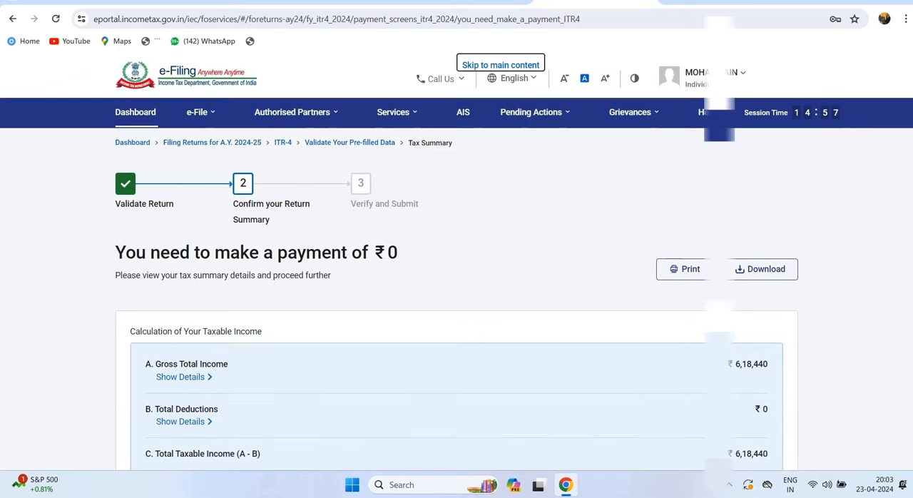
{"action": "scroll", "coordinate": [457, 285], "scroll_direction": "down", "scroll_amount": 1}
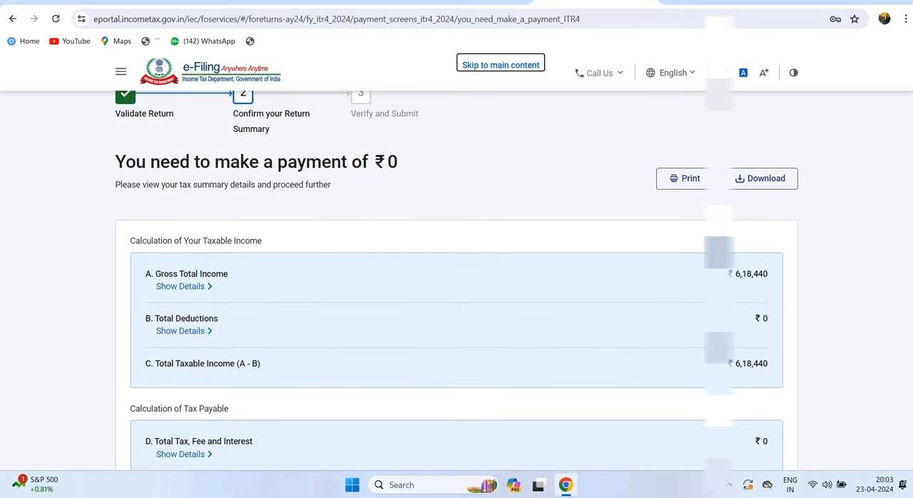
- Check the amount payable in the tax summary and continue to the return preview
{"action": "left_click_drag", "start_coordinate": [116, 162], "coordinate": [361, 163]}
{"action": "left_click", "coordinate": [399, 163]}
{"action": "left_click", "coordinate": [362, 163]}
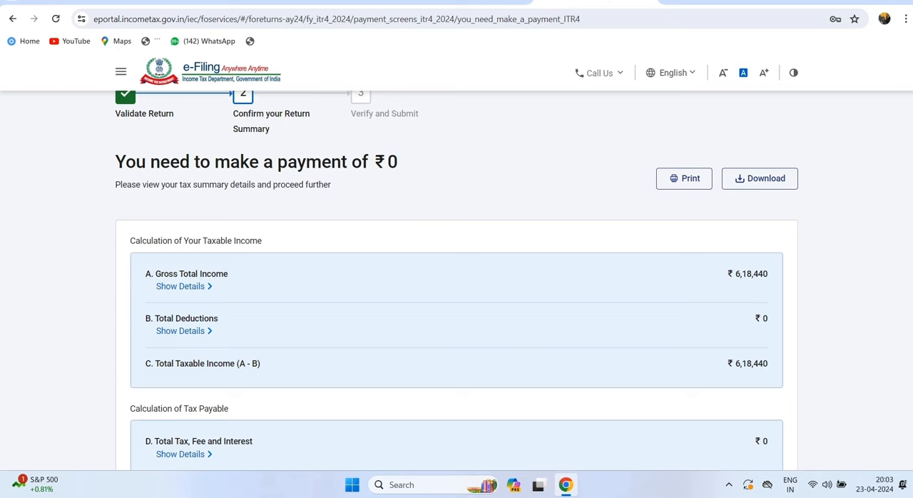
{"action": "scroll", "coordinate": [457, 285], "scroll_direction": "down", "scroll_amount": 4}
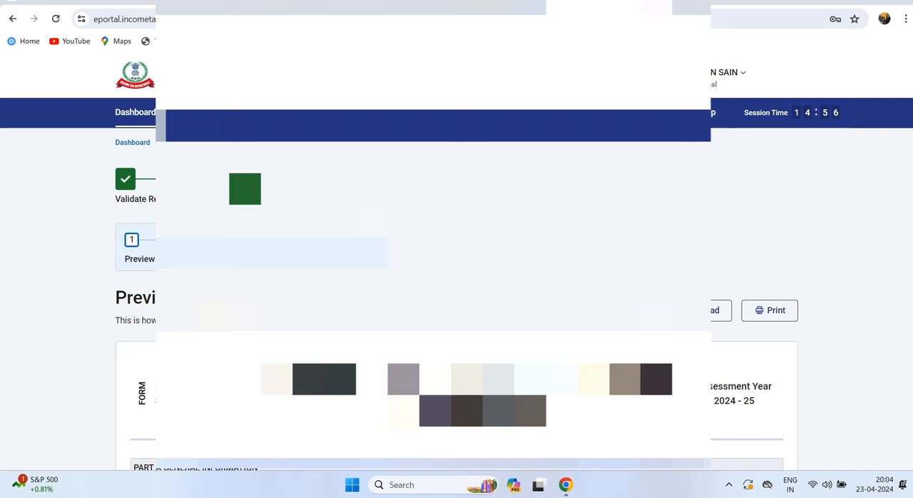
- Review the full ITR-4 preview from general information to the declaration, then proceed to validation
{"action": "scroll", "coordinate": [457, 286], "scroll_direction": "down", "scroll_amount": 10}
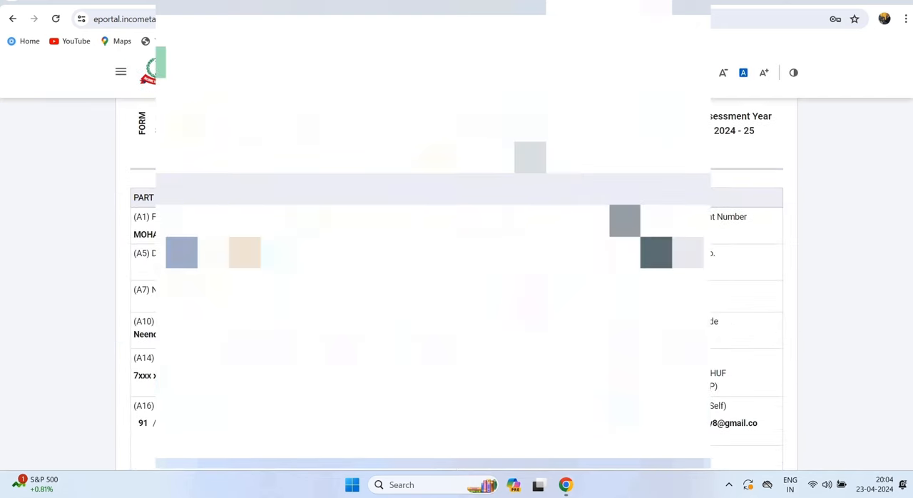
{"action": "scroll", "coordinate": [457, 286], "scroll_direction": "down", "scroll_amount": 15}
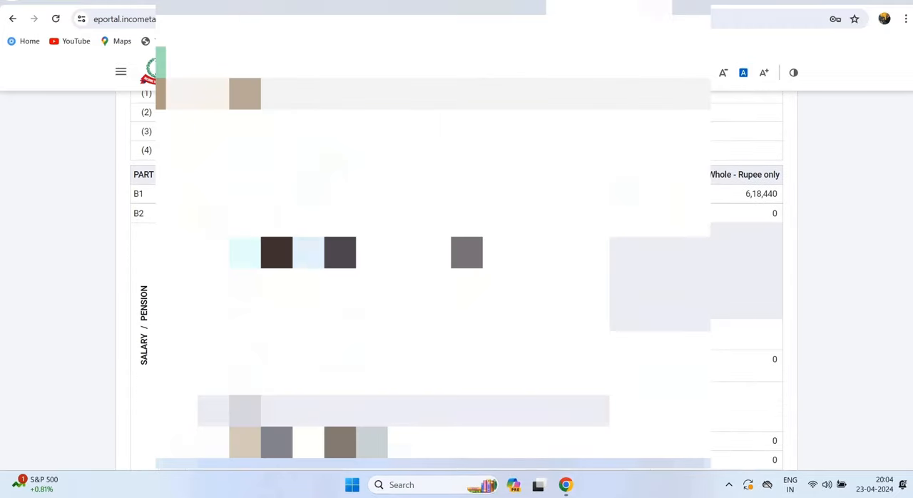
{"action": "scroll", "coordinate": [457, 285], "scroll_direction": "down", "scroll_amount": 15}
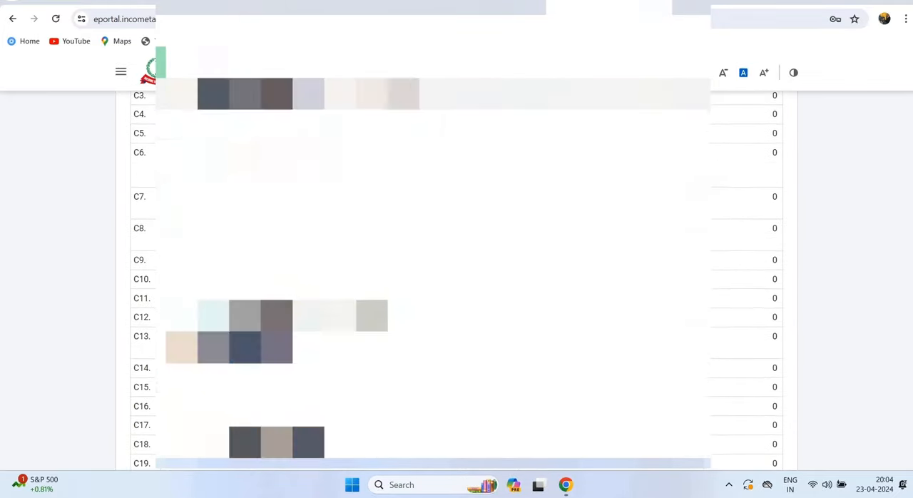
{"action": "scroll", "coordinate": [457, 285], "scroll_direction": "down", "scroll_amount": 15}
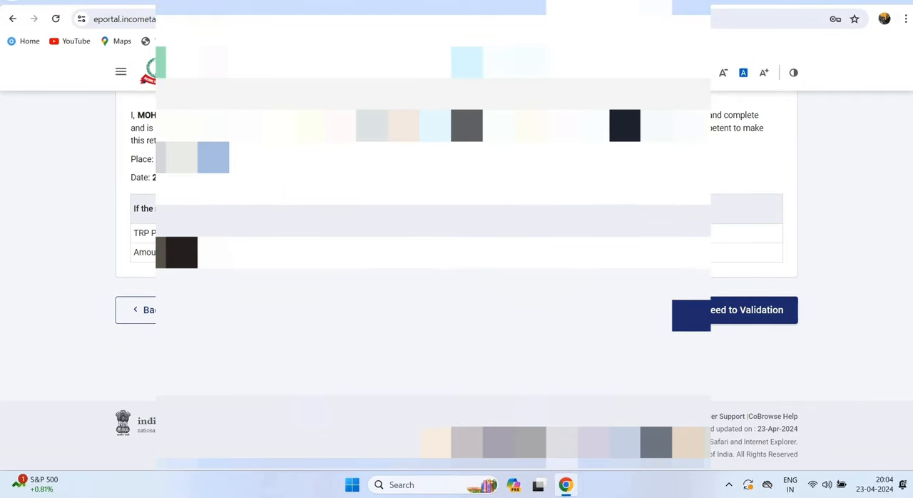
{"action": "left_click", "coordinate": [733, 310]}
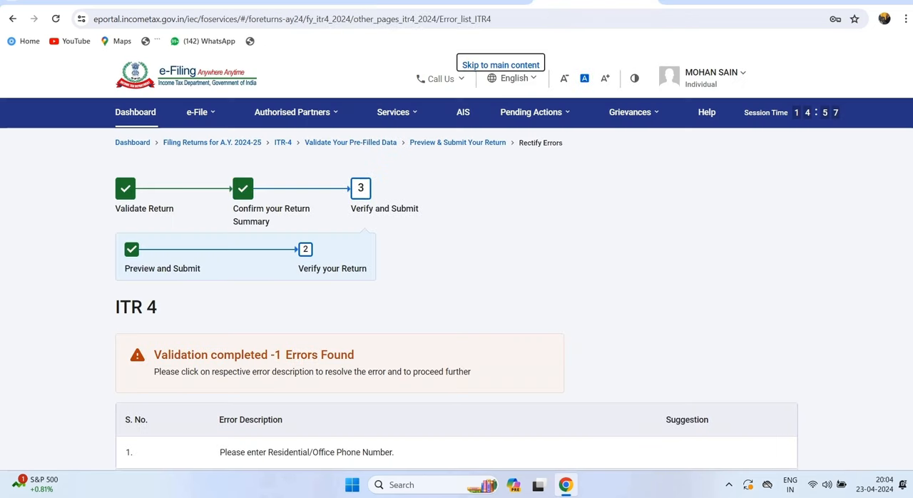
- Check the validation errors and open the contact details from the Residential/Office Phone Number error
{"action": "triple_click", "coordinate": [284, 357]}
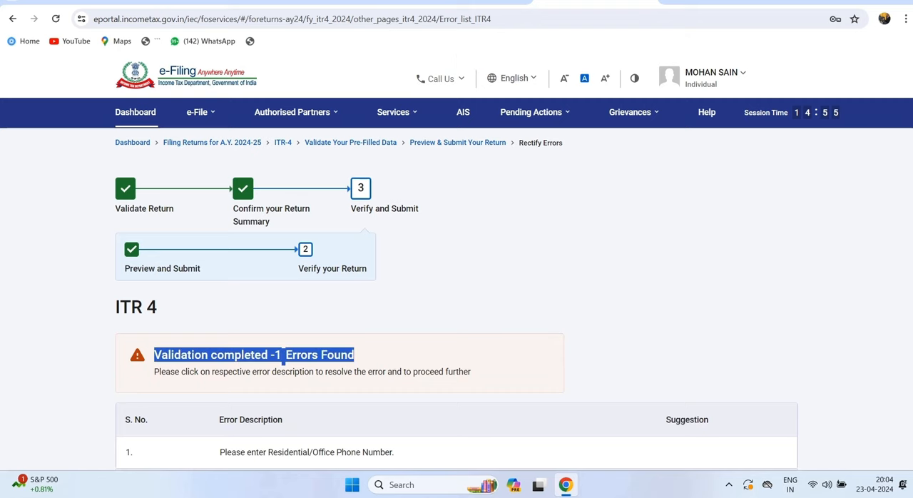
{"action": "scroll", "coordinate": [284, 354], "scroll_direction": "down", "scroll_amount": 2}
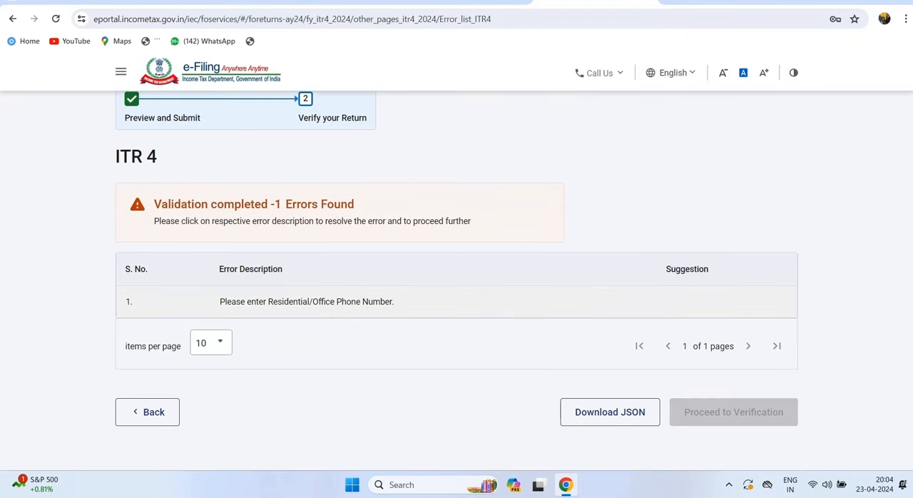
{"action": "left_click", "coordinate": [307, 302]}
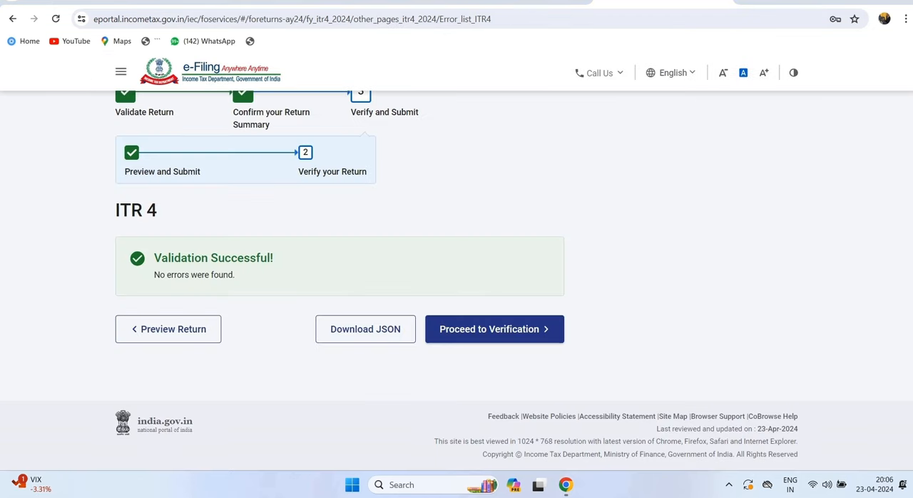
- Check the return's validation result, proceed to verification and choose e-Verify Now as the verification method
{"action": "left_click_drag", "start_coordinate": [154, 258], "coordinate": [274, 258]}
{"action": "left_click_drag", "start_coordinate": [160, 274], "coordinate": [236, 275]}
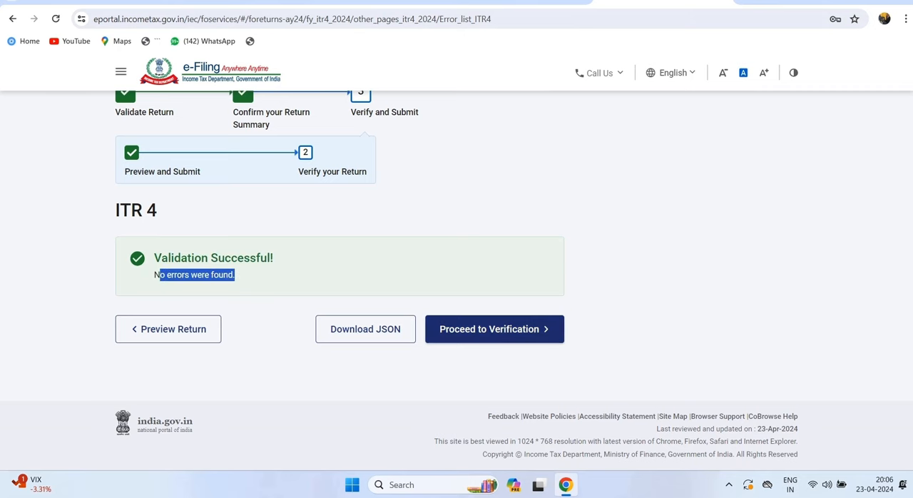
{"action": "left_click", "coordinate": [495, 329]}
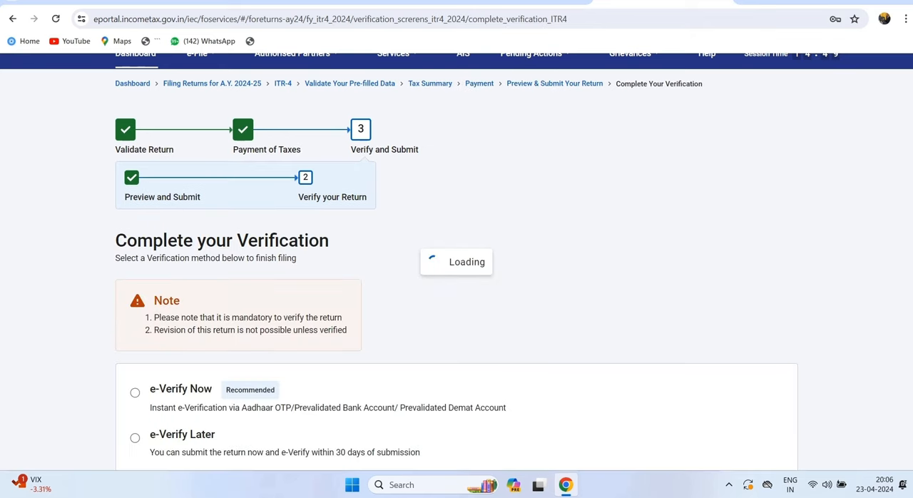
{"action": "scroll", "coordinate": [456, 305], "scroll_direction": "down", "scroll_amount": 3}
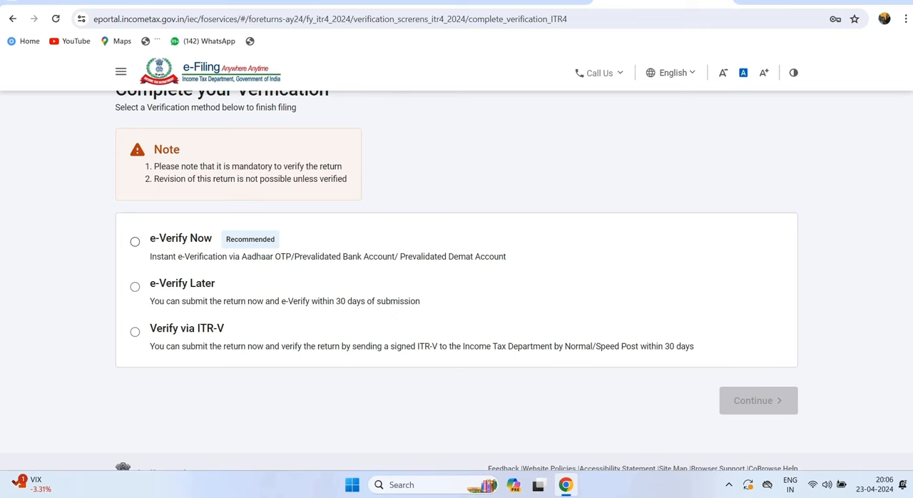
{"action": "left_click", "coordinate": [134, 242]}
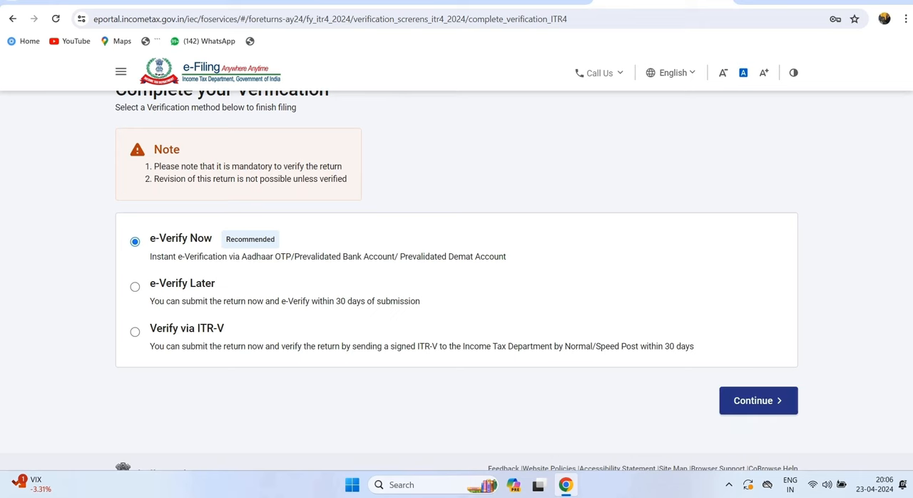
{"action": "left_click", "coordinate": [758, 402]}
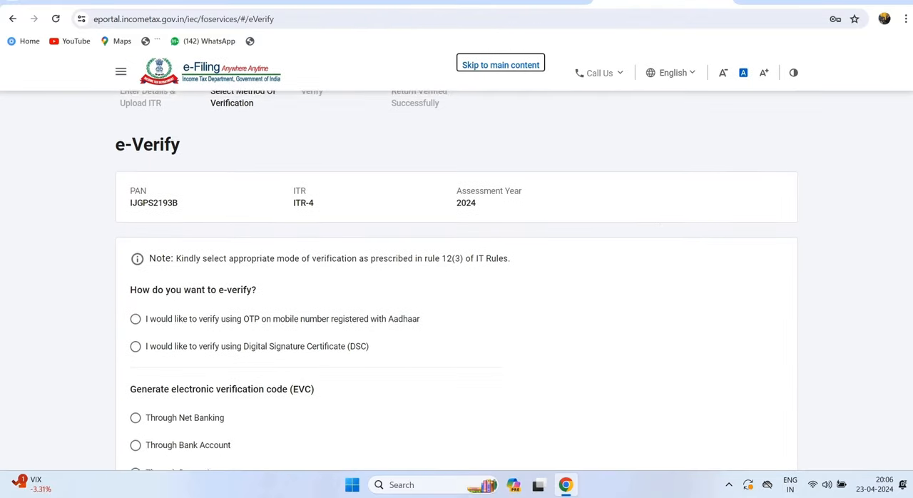
- Choose to e-verify using an OTP on the mobile number registered with Aadhaar and continue
{"action": "left_click", "coordinate": [136, 200]}
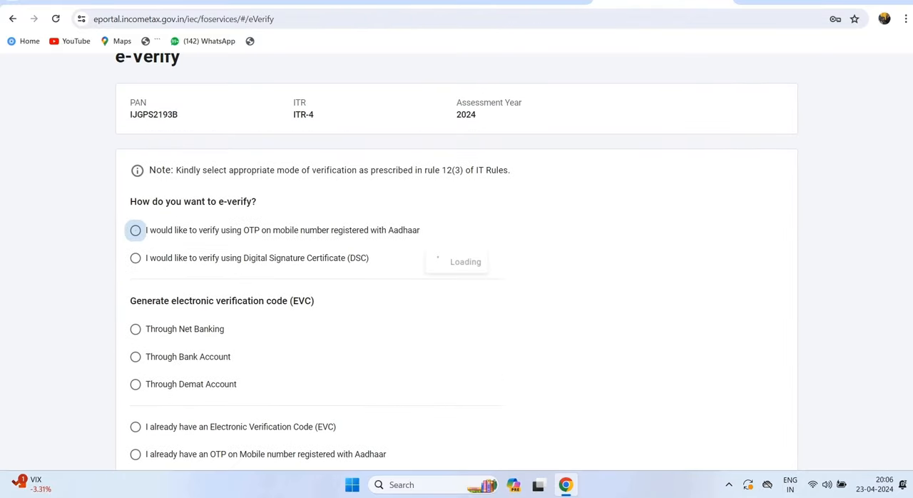
{"action": "scroll", "coordinate": [457, 281], "scroll_direction": "down", "scroll_amount": 2}
{"action": "scroll", "coordinate": [456, 281], "scroll_direction": "up", "scroll_amount": 2}
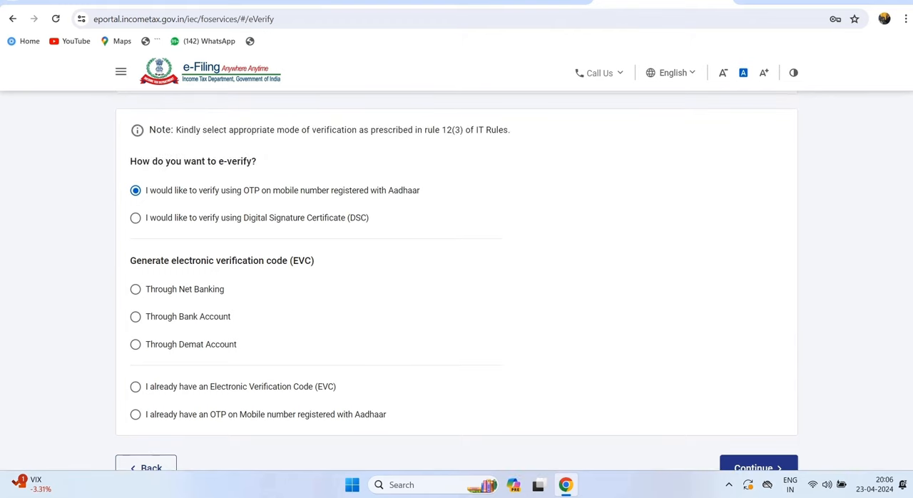
{"action": "left_click", "coordinate": [759, 465]}
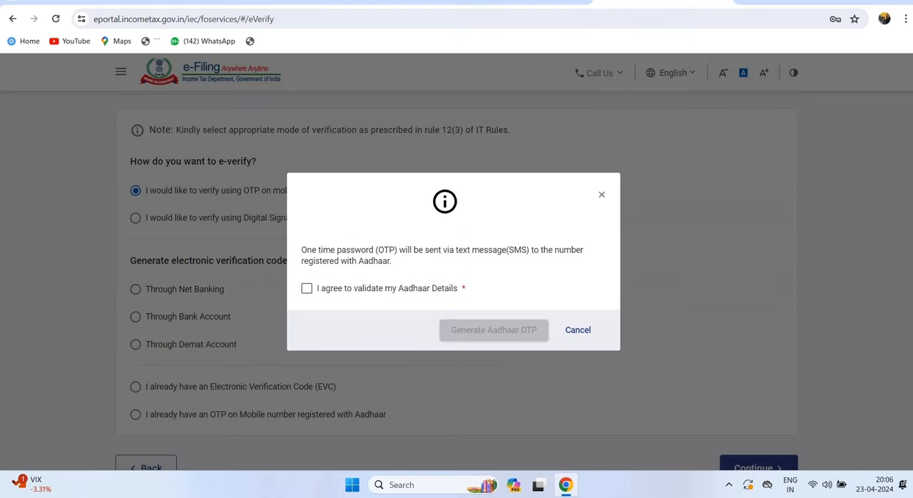
- Agree to validate the Aadhaar details and try to generate the Aadhaar OTP
{"action": "left_click", "coordinate": [307, 288]}
{"action": "left_click", "coordinate": [494, 331]}
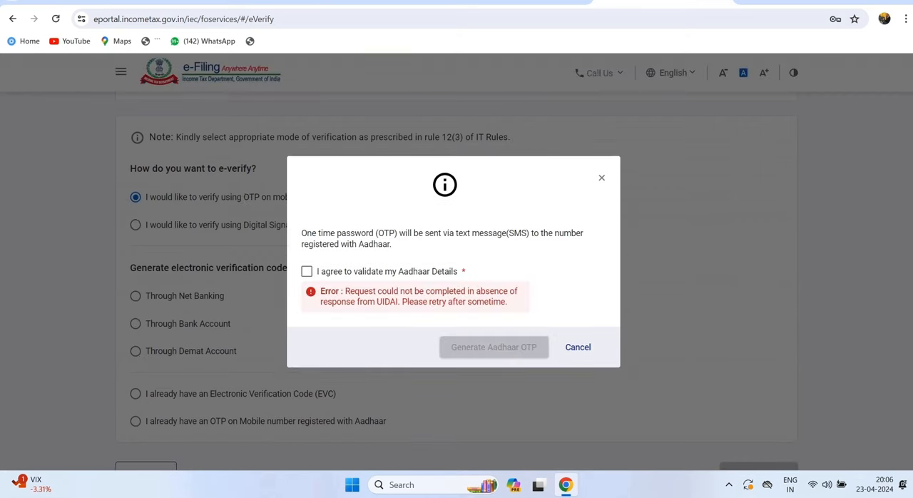
{"action": "left_click", "coordinate": [307, 271]}
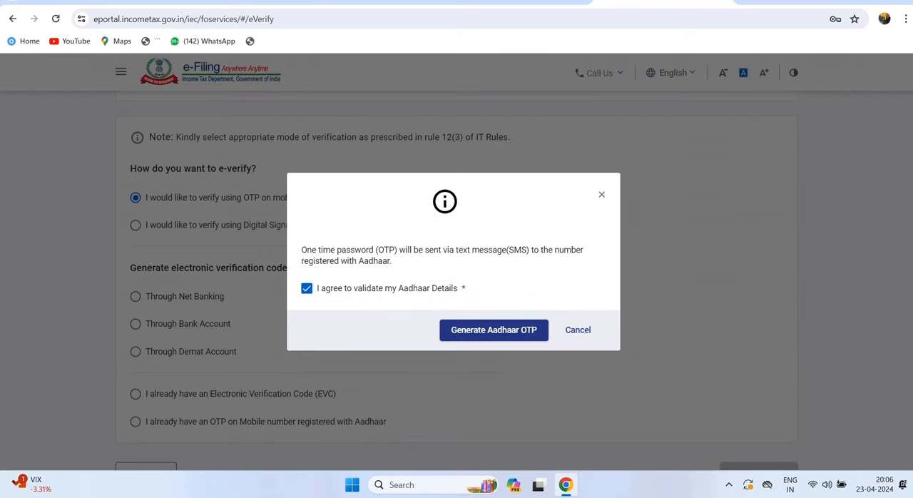
{"action": "left_click", "coordinate": [494, 347]}
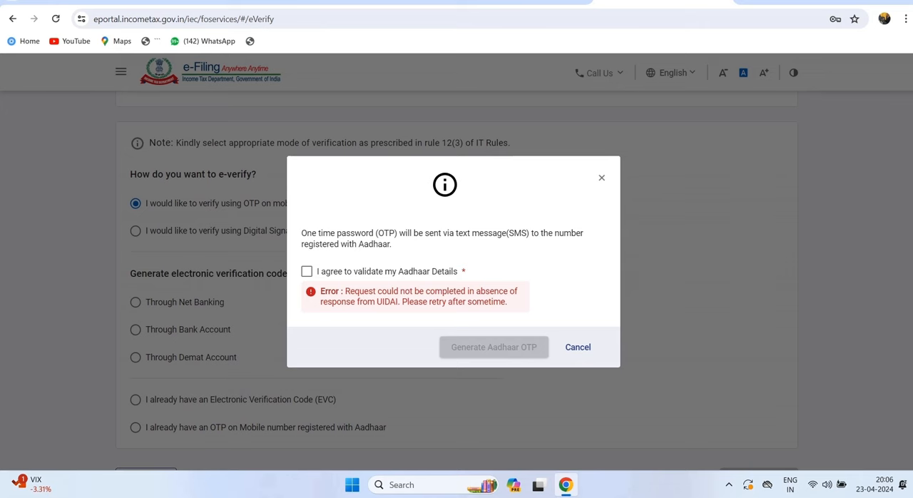
{"action": "left_click", "coordinate": [307, 271]}
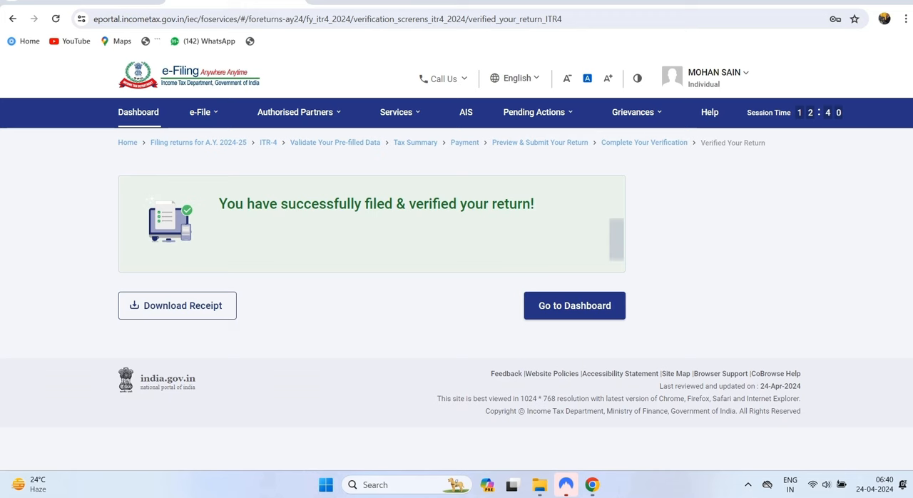
- Check the filing and verification confirmation, then go to the dashboard
{"action": "left_click_drag", "start_coordinate": [219, 203], "coordinate": [534, 203]}
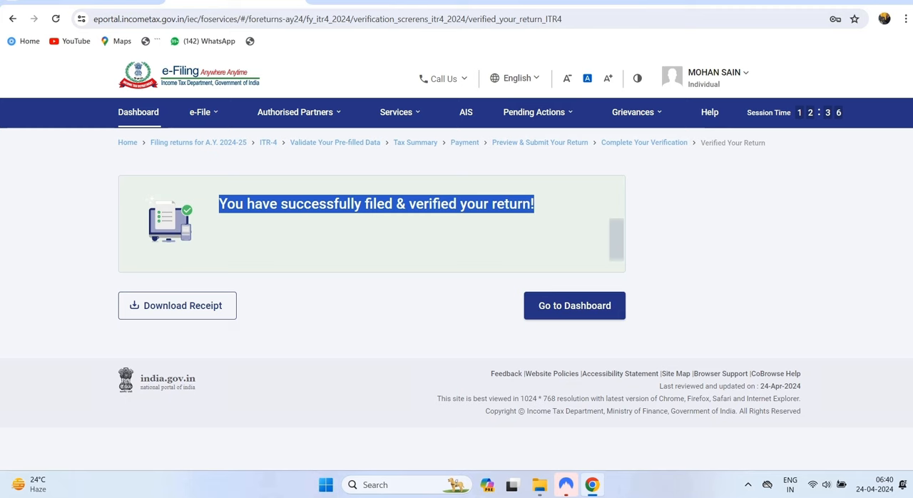
{"action": "left_click", "coordinate": [536, 214]}
{"action": "left_click", "coordinate": [574, 305]}
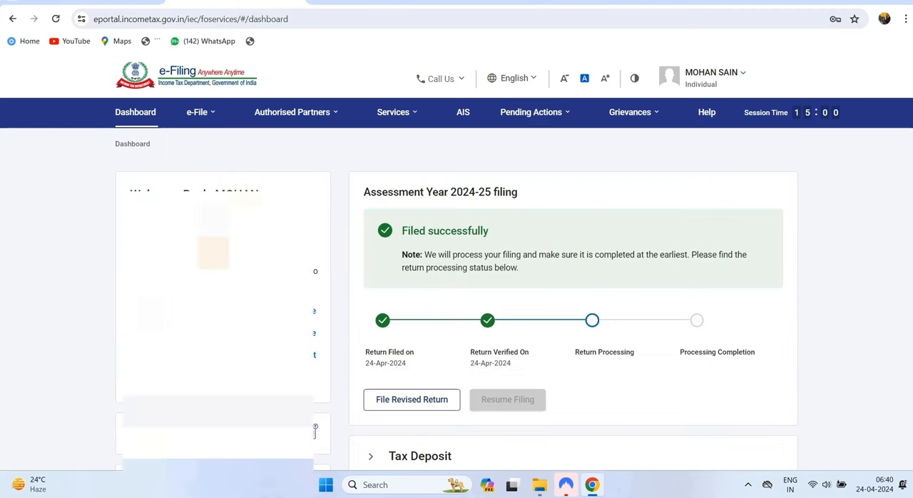
- Check the Assessment Year 2024-25 filing status on the dashboard and open the list of filed returns
{"action": "left_click_drag", "start_coordinate": [402, 231], "coordinate": [489, 231]}
{"action": "mouse_move", "coordinate": [201, 113]}
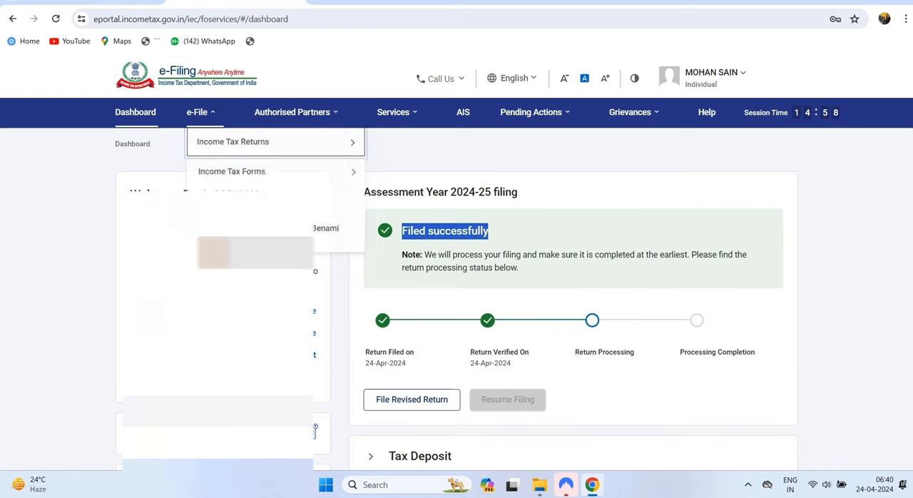
{"action": "mouse_move", "coordinate": [242, 143]}
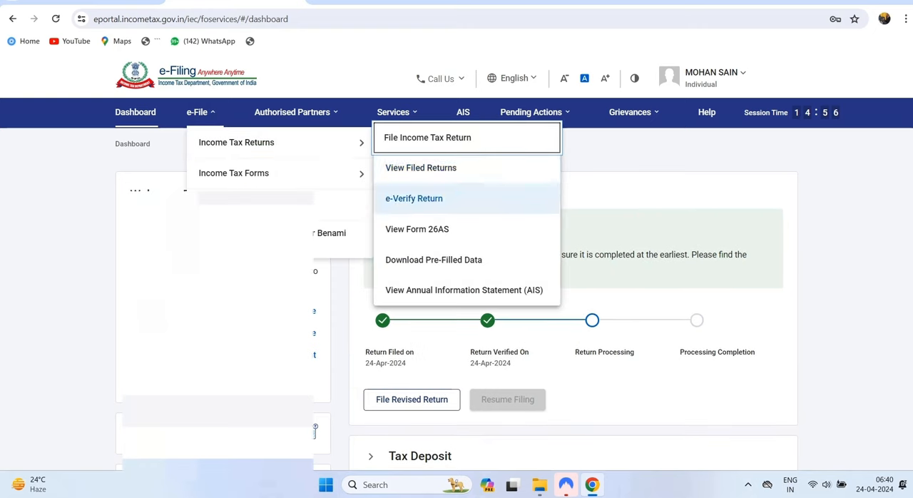
{"action": "left_click", "coordinate": [421, 168]}
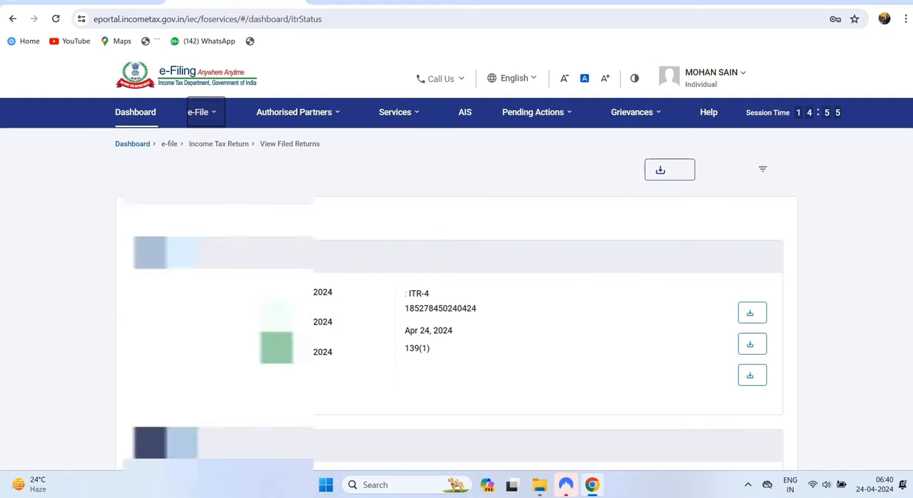
- Find the A.Y. 2024-25 ITR-4 filing among the filed returns and download its receipt
{"action": "scroll", "coordinate": [456, 286], "scroll_direction": "down", "scroll_amount": 2}
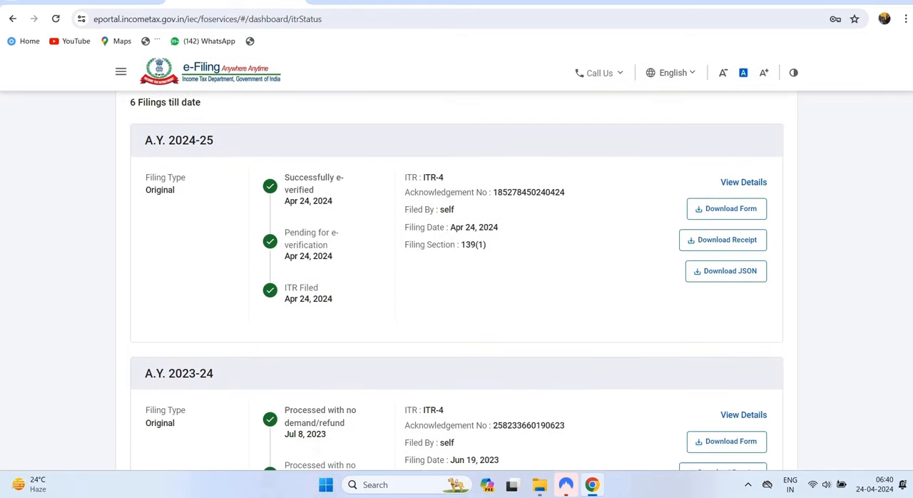
{"action": "left_click_drag", "start_coordinate": [175, 140], "coordinate": [214, 140]}
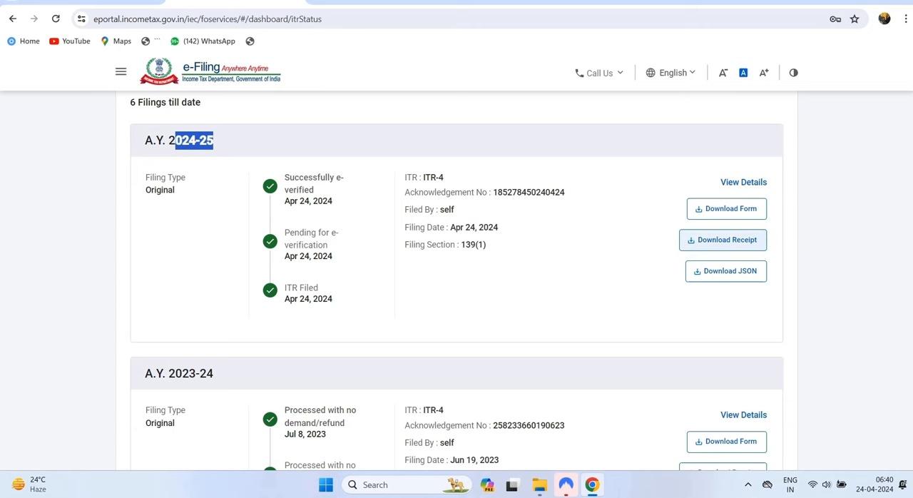
{"action": "left_click", "coordinate": [723, 240]}
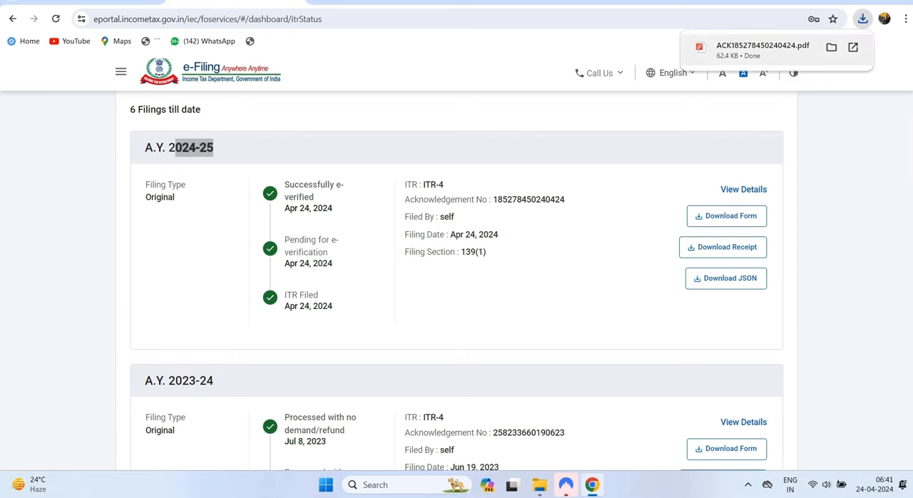
- Open the downloaded acknowledgement PDF and review its taxable income and tax details
{"action": "left_click", "coordinate": [771, 45]}
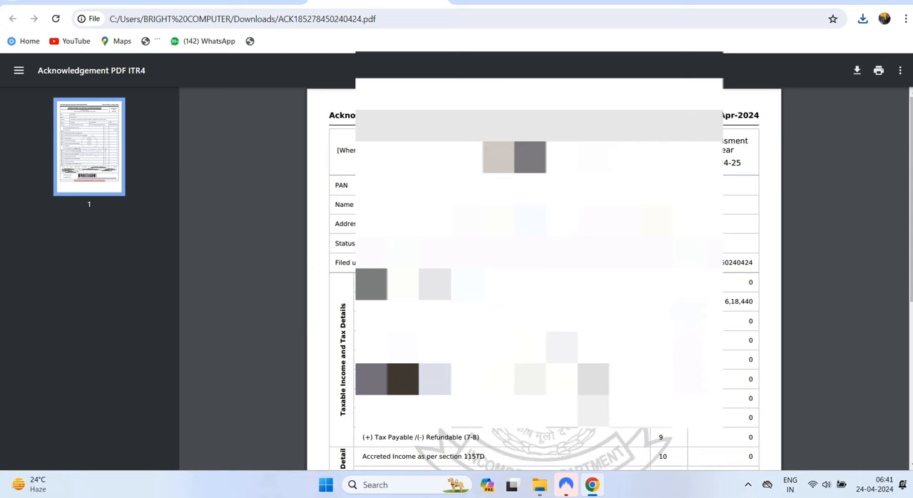
{"action": "scroll", "coordinate": [544, 278], "scroll_direction": "down", "scroll_amount": 5}
{"action": "scroll", "coordinate": [544, 279], "scroll_direction": "up", "scroll_amount": 4}
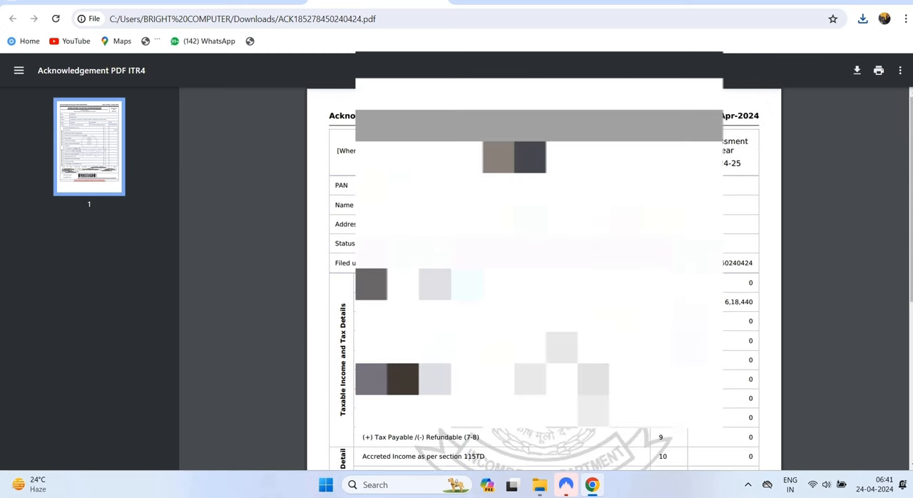